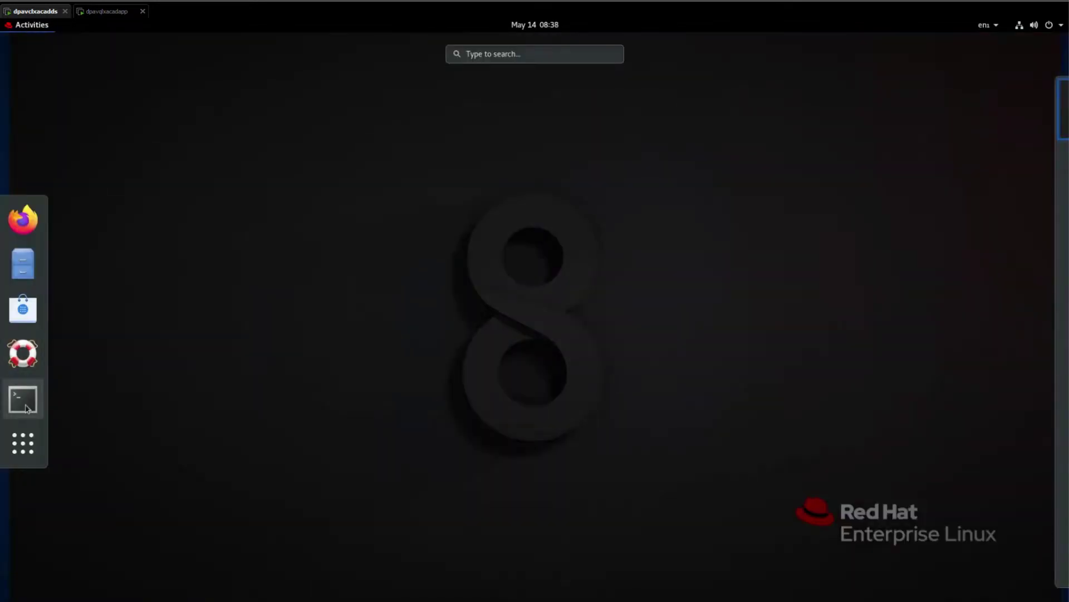
Open a widened terminal in /tmp and try chmod 755 on the DPA installer as a regular user.
{"action": "left_click", "coordinate": [23, 399]}
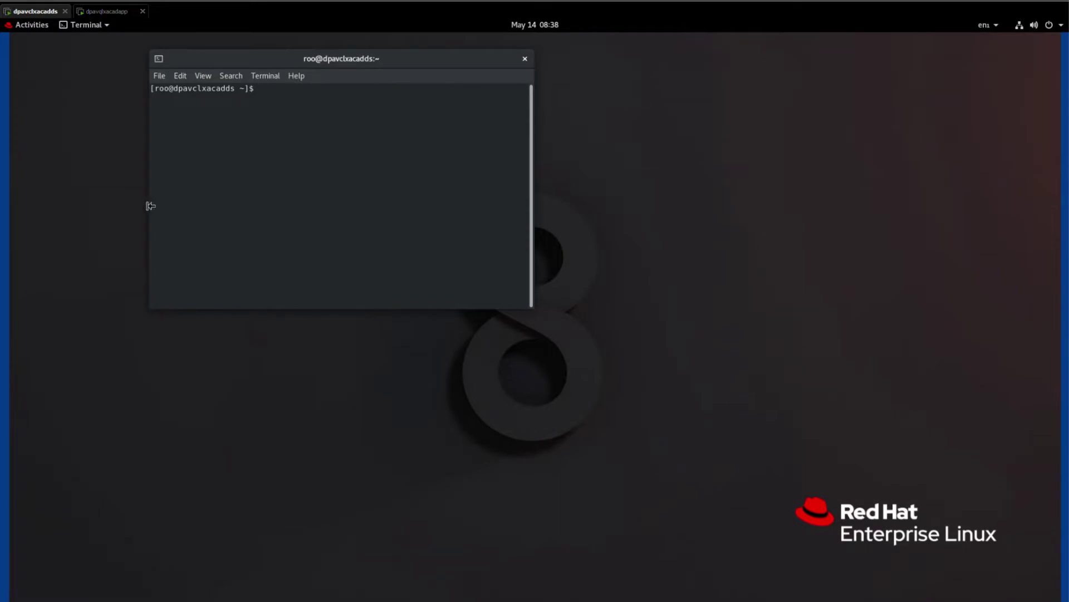
{"action": "left_click_drag", "start_coordinate": [147, 206], "coordinate": [50, 199]}
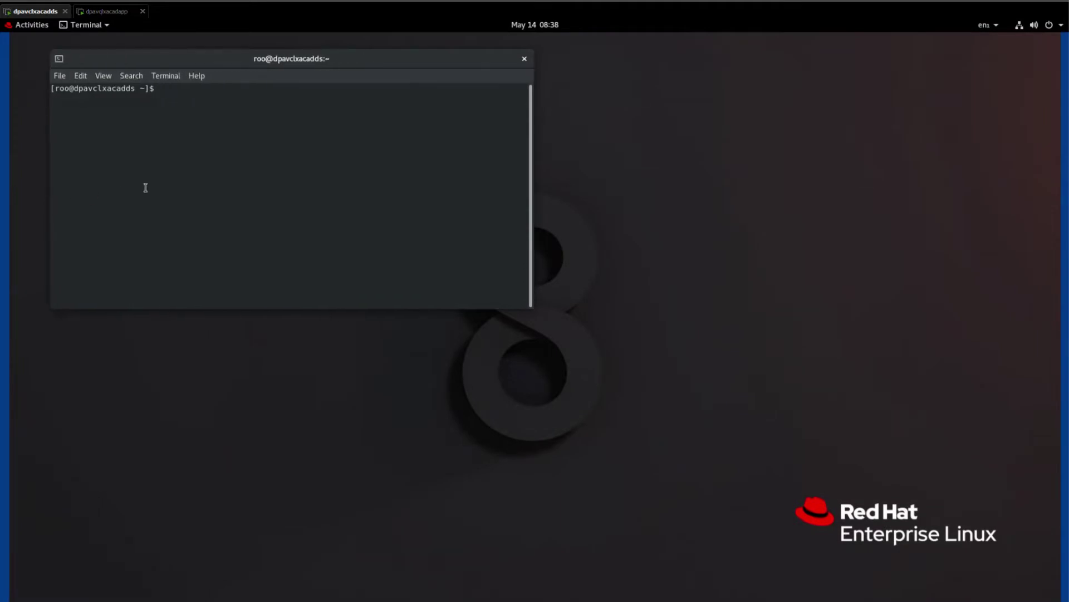
{"action": "type", "text": "cd /tmp"}
{"action": "key", "text": "Return"}
{"action": "type", "text": "ls -l"}
{"action": "key", "text": "Return"}
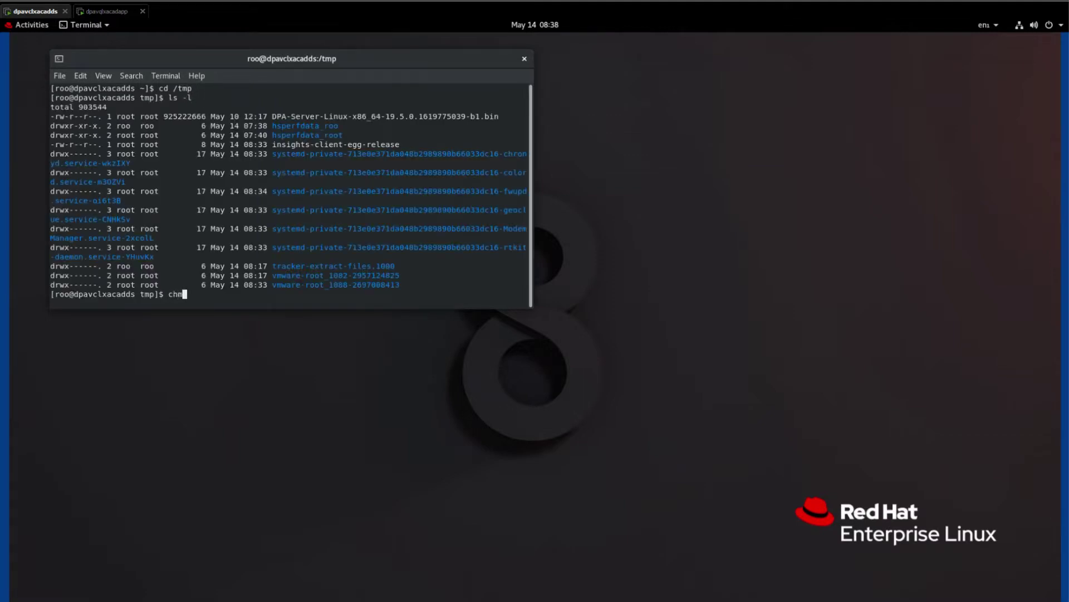
{"action": "type", "text": "chmod 755 DPA"}
{"action": "key", "text": "Tab"}
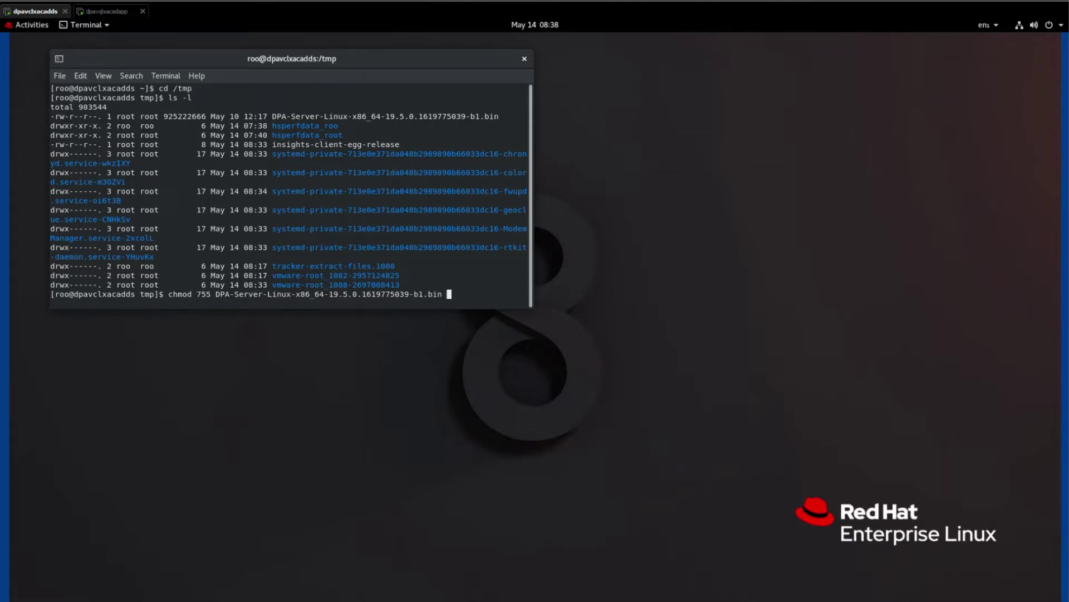
{"action": "key", "text": "Return"}
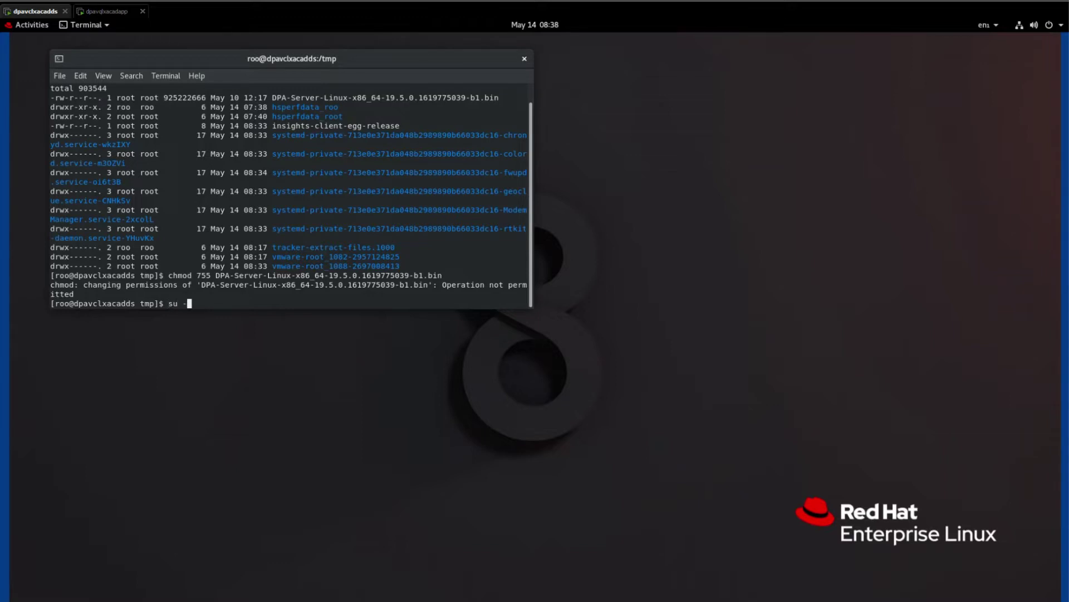
Switch to root with su - and list the contents of /tmp.
{"action": "key", "text": "Return"}
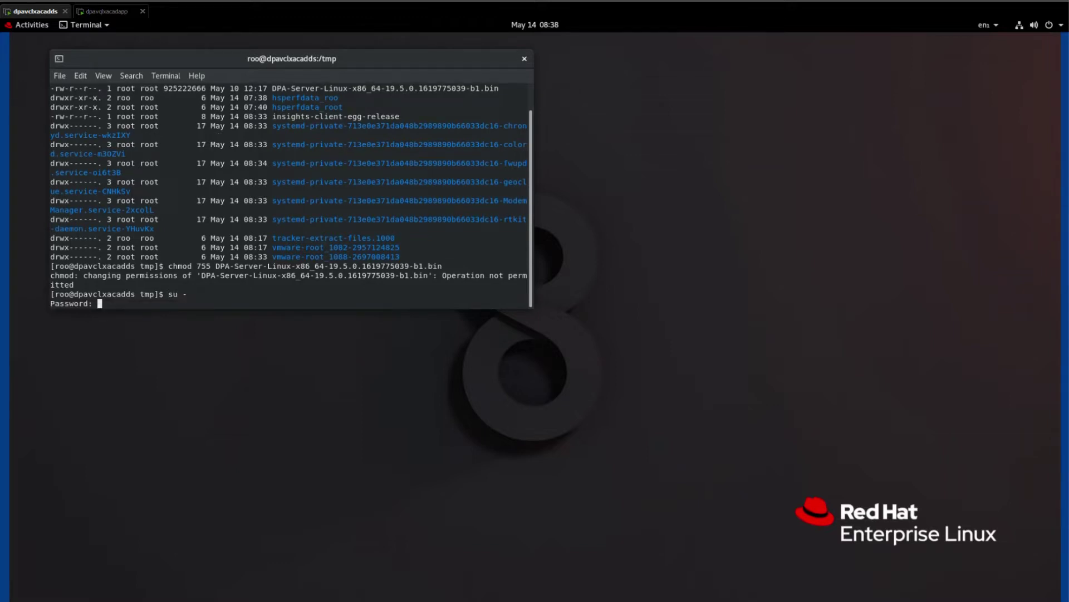
{"action": "key", "text": "Return"}
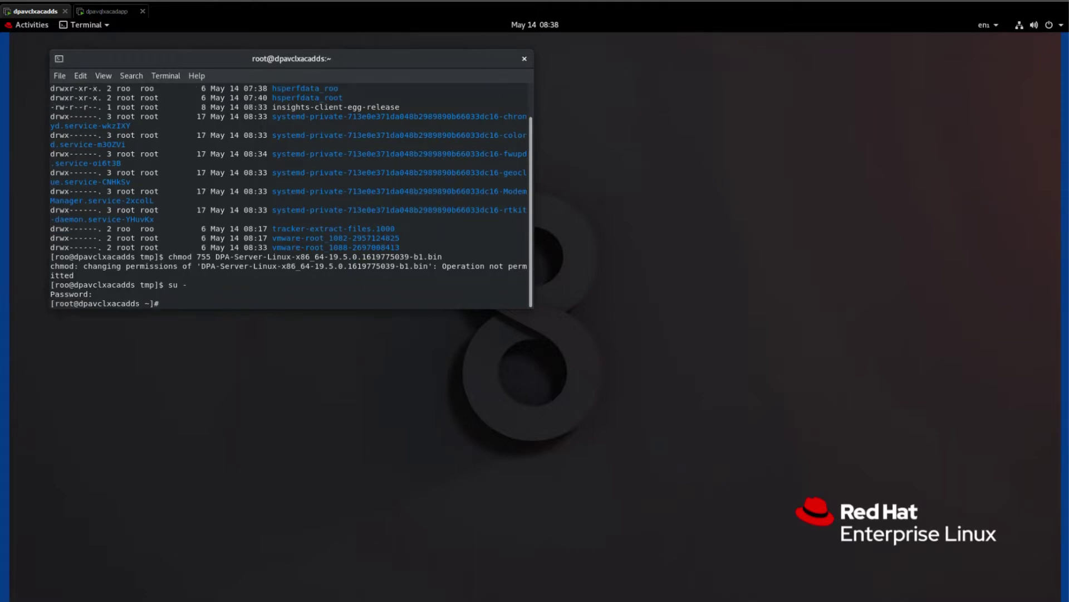
{"action": "type", "text": "cd /tmp"}
{"action": "key", "text": "Return"}
{"action": "type", "text": "ls -l"}
{"action": "key", "text": "Return"}
As root, chmod 755 the DPA-Server .bin installer and confirm its rwxr-xr-x permissions.
{"action": "type", "text": "chmod"}
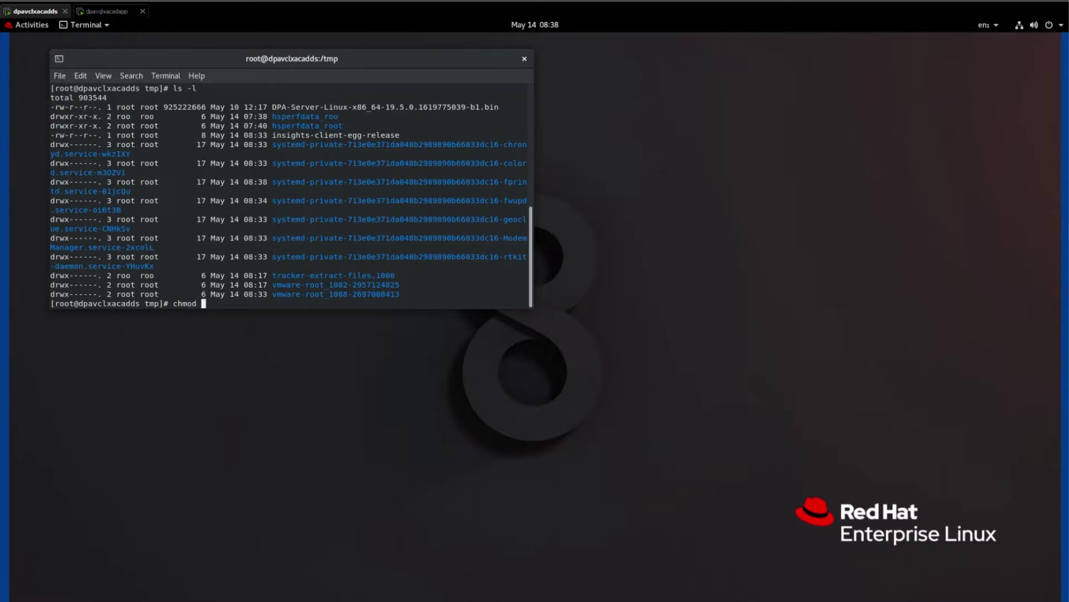
{"action": "type", "text": " 755 D"}
{"action": "key", "text": "Tab"}
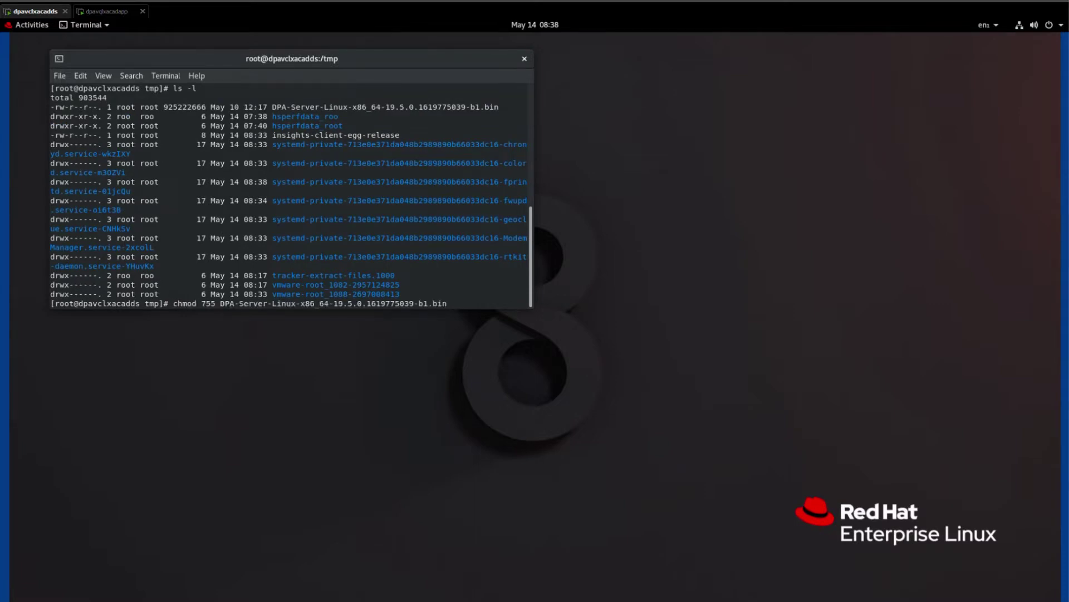
{"action": "key", "text": "Return"}
{"action": "type", "text": "ls -l"}
{"action": "key", "text": "Return"}
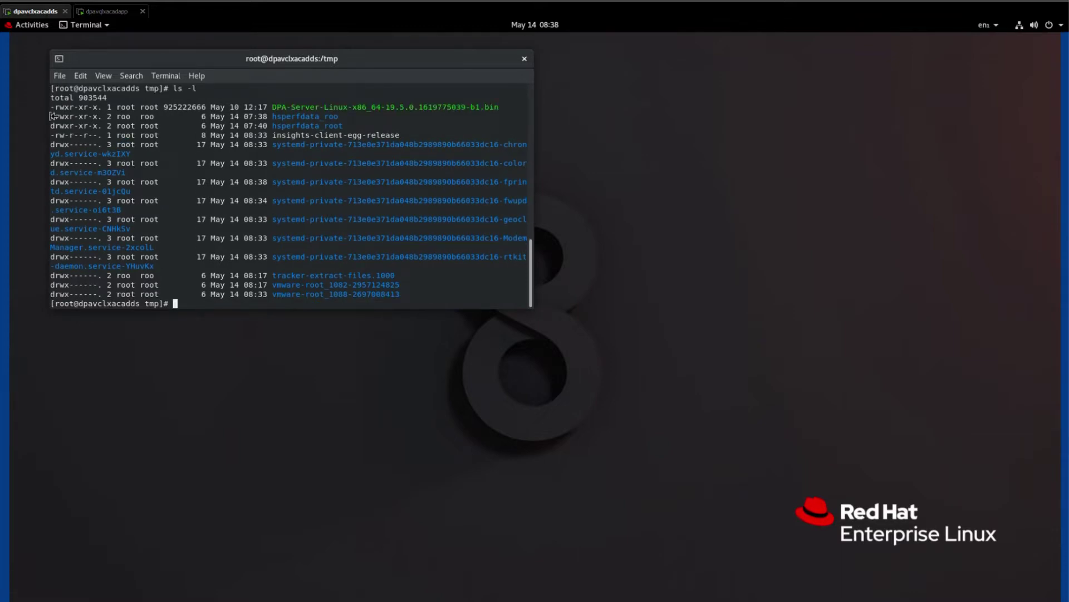
{"action": "left_click_drag", "start_coordinate": [50, 107], "coordinate": [100, 107]}
Run df -h and check free space on the /dev/sdb1 (/opt/emc) and root filesystem rows.
{"action": "left_click", "coordinate": [456, 270]}
{"action": "type", "text": "df -h"}
{"action": "key", "text": "Return"}
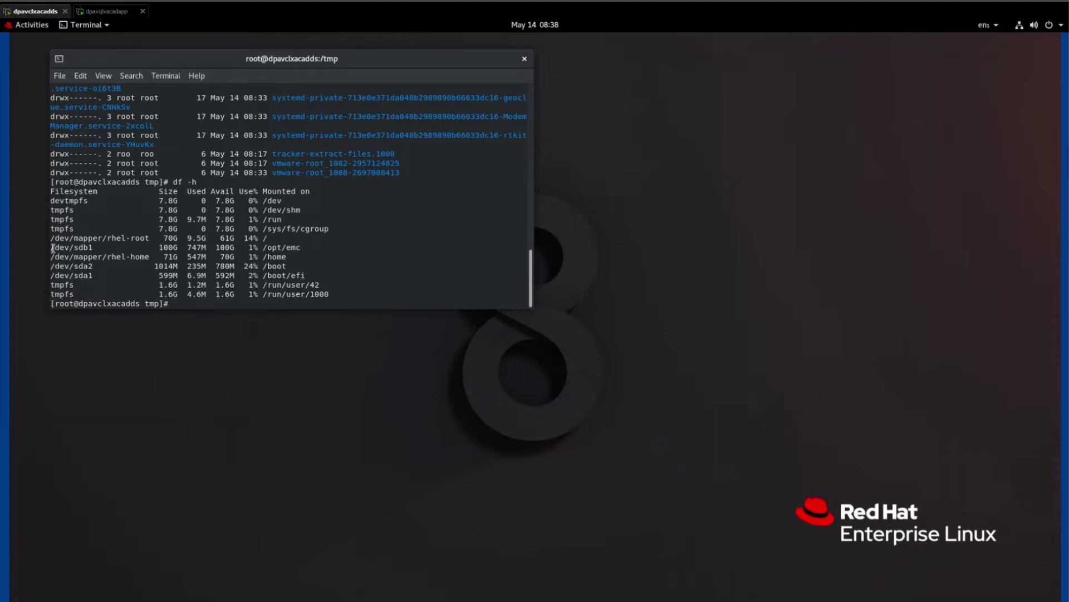
{"action": "left_click_drag", "start_coordinate": [52, 248], "coordinate": [299, 245]}
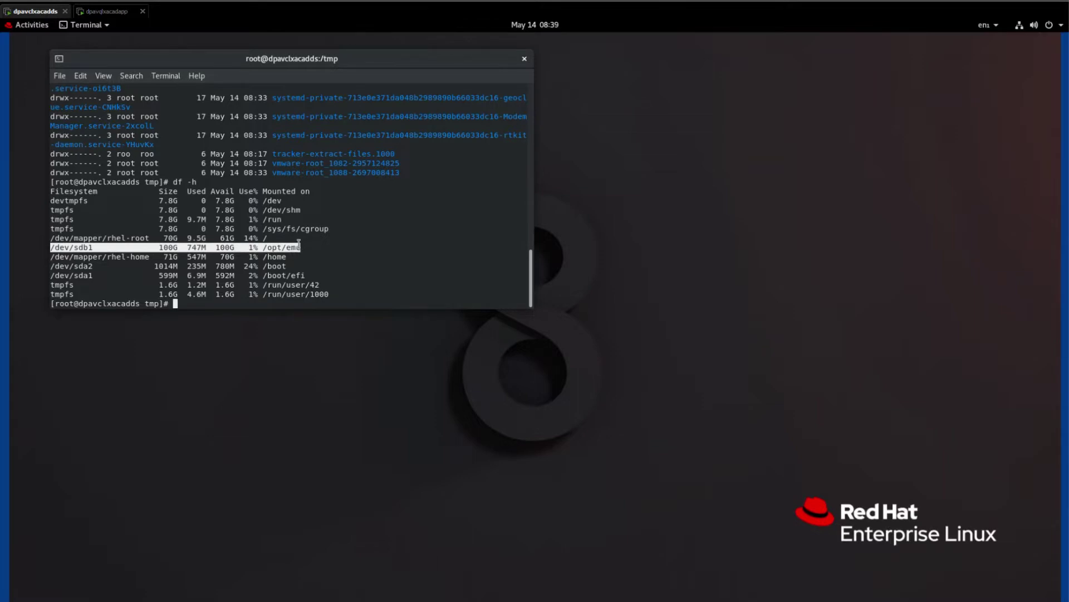
{"action": "left_click", "coordinate": [270, 239]}
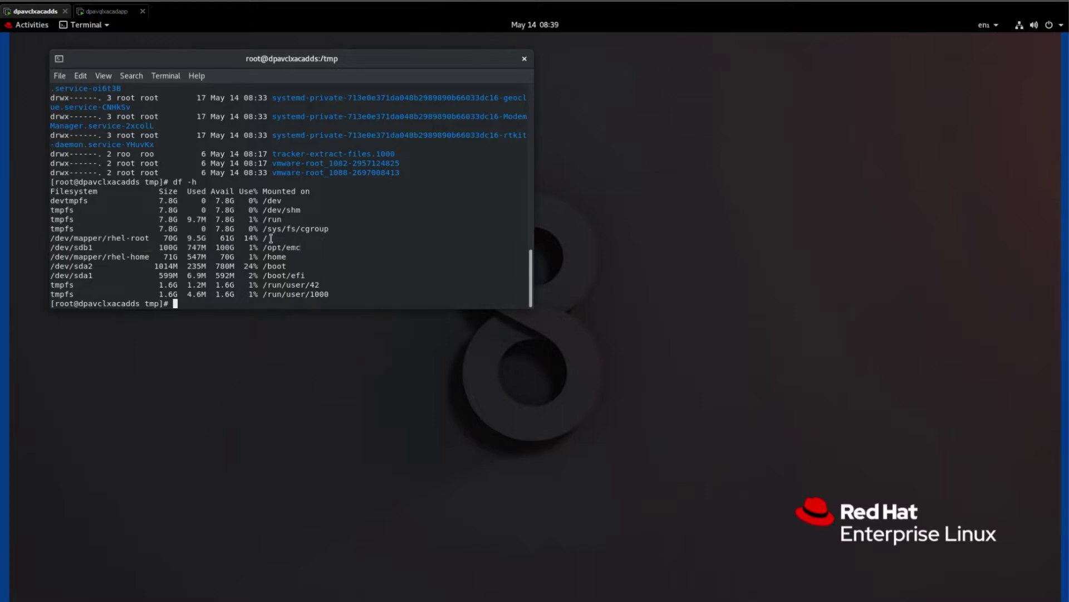
{"action": "left_click_drag", "start_coordinate": [271, 238], "coordinate": [263, 239]}
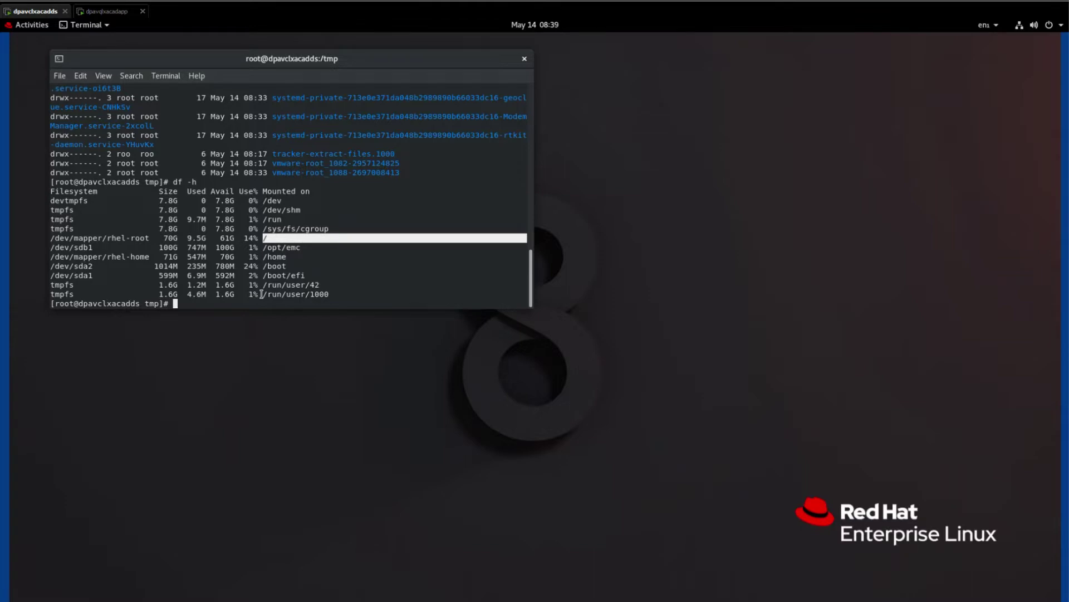
{"action": "left_click", "coordinate": [262, 294]}
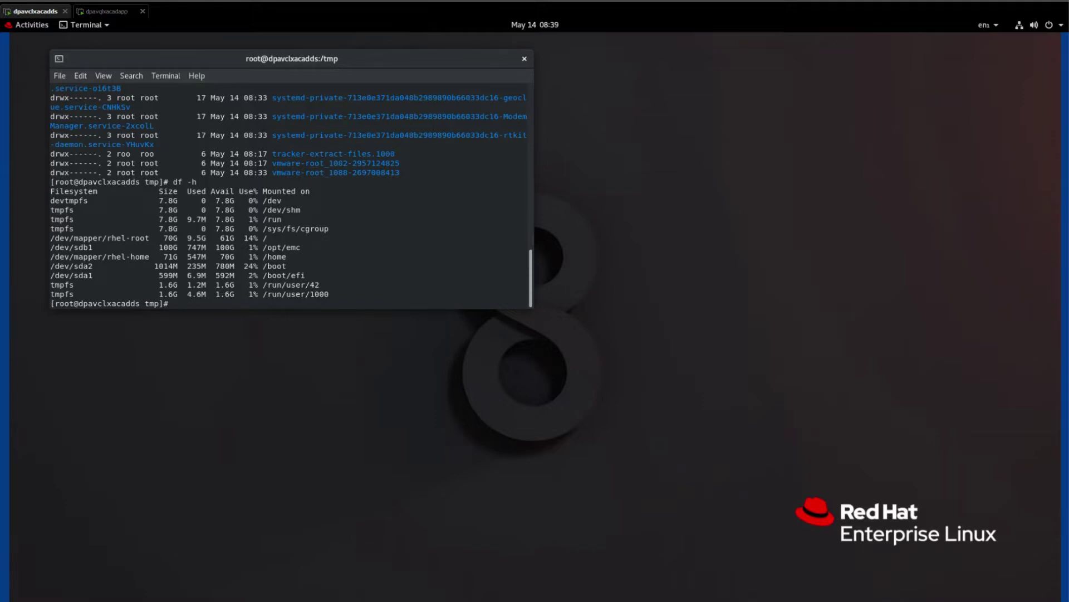
Exit root, run xhost + to open the display, then become root again with DISPLAY=:0.
{"action": "key", "text": "ctrl+d"}
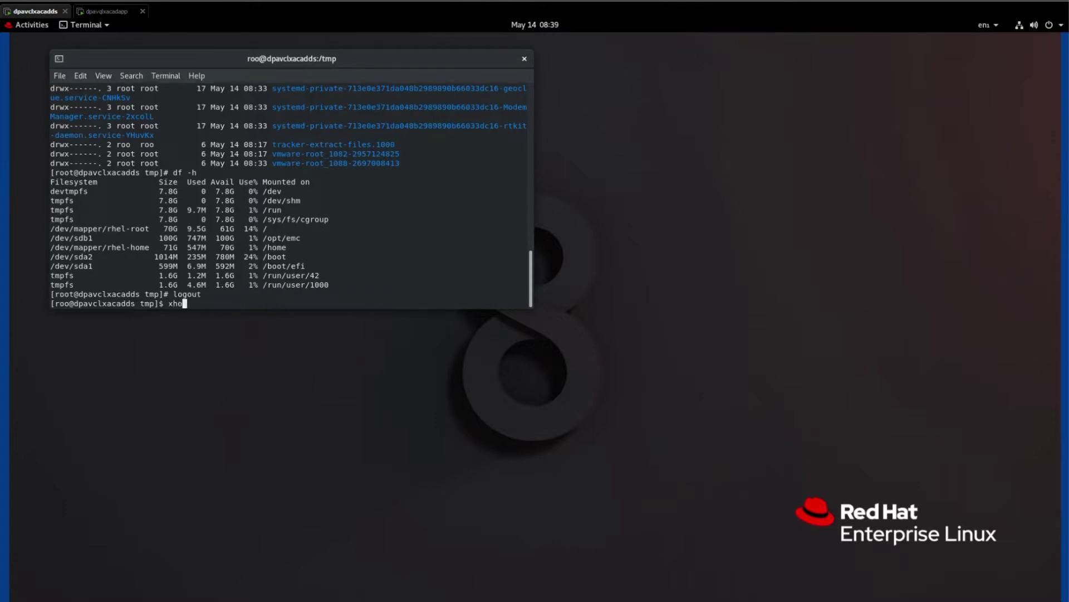
{"action": "type", "text": "st +"}
{"action": "key", "text": "Return"}
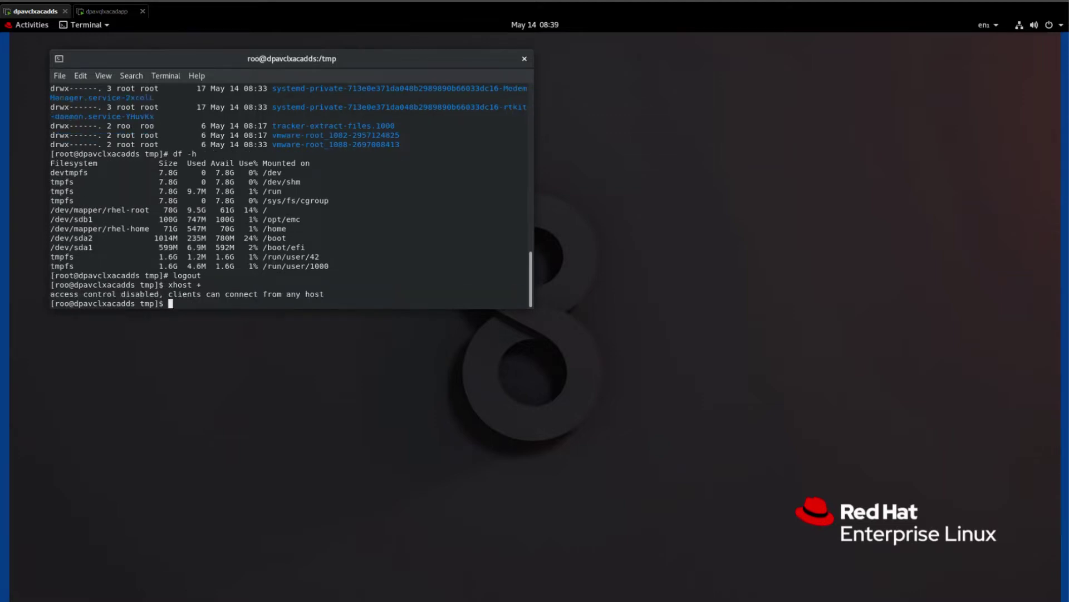
{"action": "type", "text": "su -"}
{"action": "key", "text": "Return"}
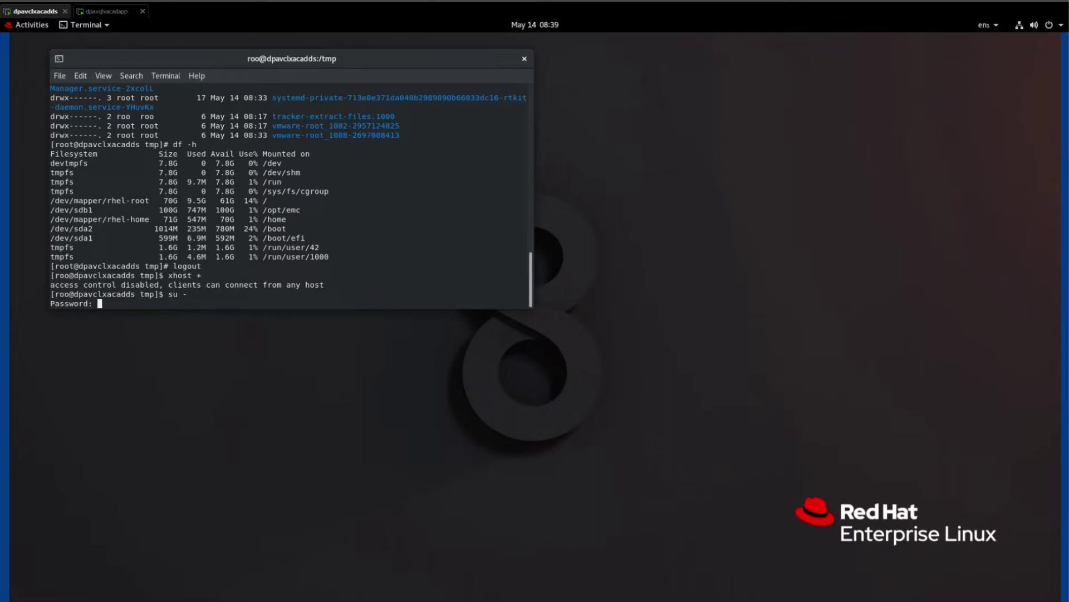
{"action": "key", "text": "Return"}
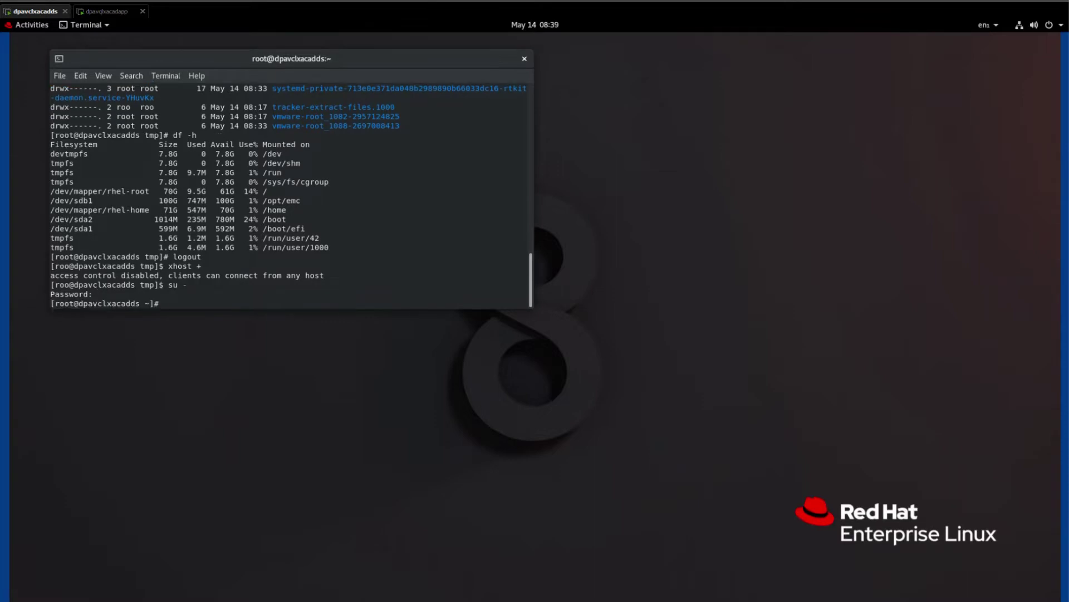
{"action": "type", "text": "export DISPLAY=:0"}
{"action": "key", "text": "Return"}
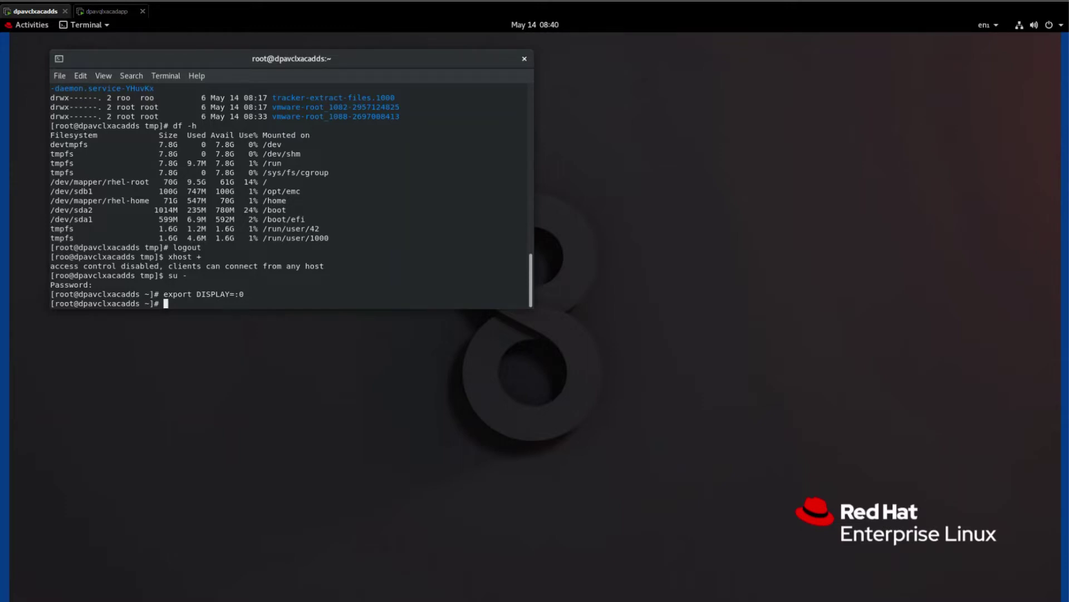
Change into /tmp and enter ./DPA-Server-Linux-x86_64-19.5.0.1619775039-b1.bin at the prompt.
{"action": "type", "text": "./DP"}
{"action": "key", "text": "BackSpace"}
{"action": "key", "text": "BackSpace"}
{"action": "key", "text": "BackSpace"}
{"action": "key", "text": "BackSpace"}
{"action": "type", "text": "cd /t,p"}
{"action": "key", "text": "BackSpace"}
{"action": "key", "text": "BackSpace"}
{"action": "type", "text": "mp"}
{"action": "key", "text": "Return"}
{"action": "type", "text": "./DP"}
{"action": "key", "text": "Tab"}
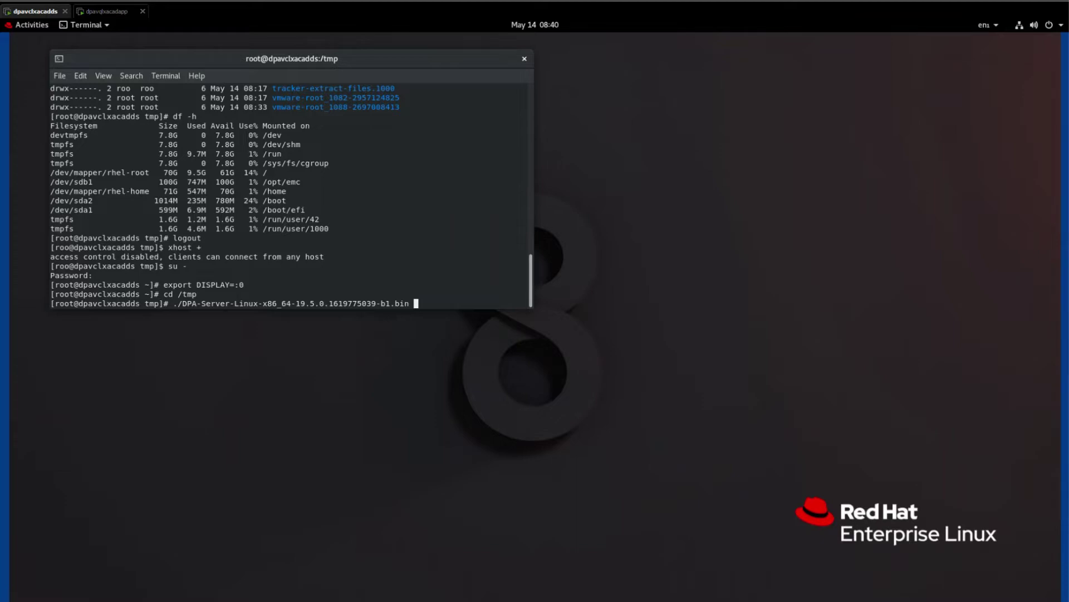
Run the DPA installer with -i swing to launch the graphical Installation Wizard.
{"action": "type", "text": "-i swing"}
{"action": "key", "text": "Return"}
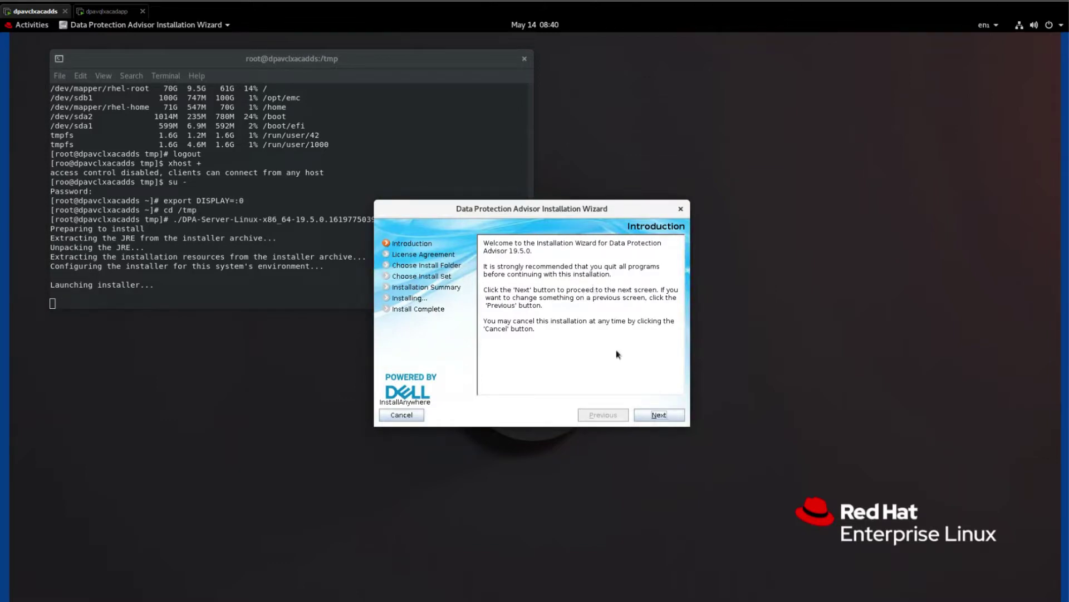
Move past the Introduction and scroll through the License Agreement text.
{"action": "left_click", "coordinate": [655, 417]}
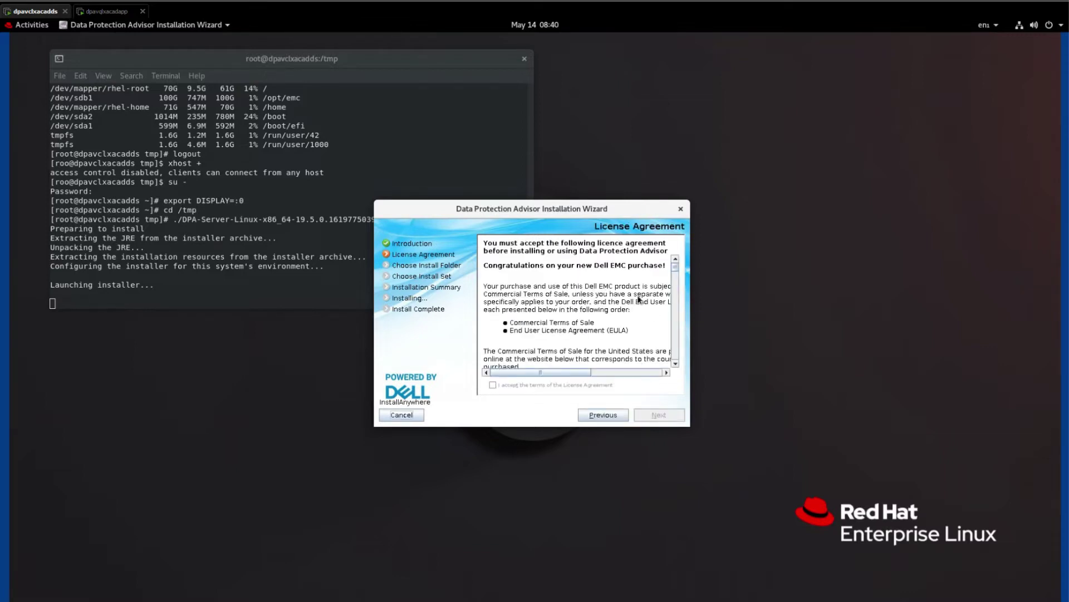
{"action": "left_click_drag", "start_coordinate": [677, 271], "coordinate": [679, 371]}
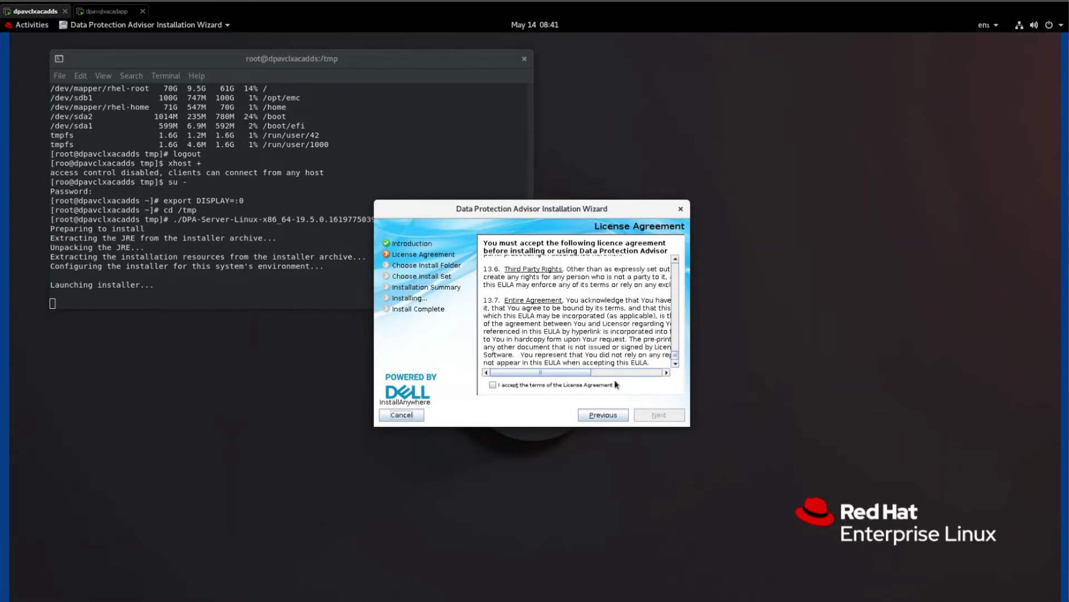
Accept the license terms and restore the default install folder.
{"action": "left_click", "coordinate": [494, 386]}
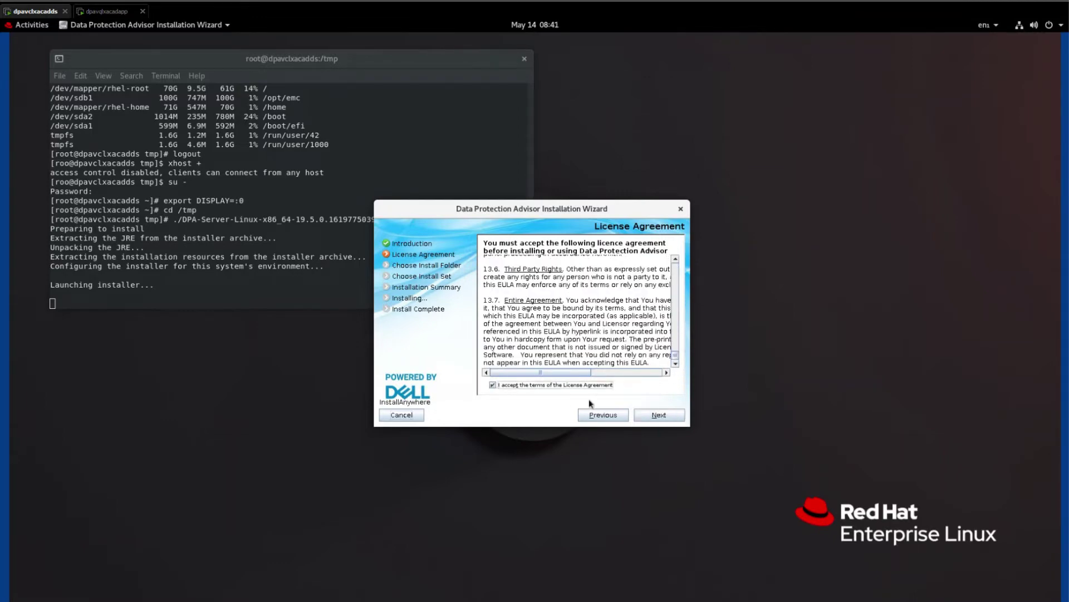
{"action": "left_click", "coordinate": [655, 418]}
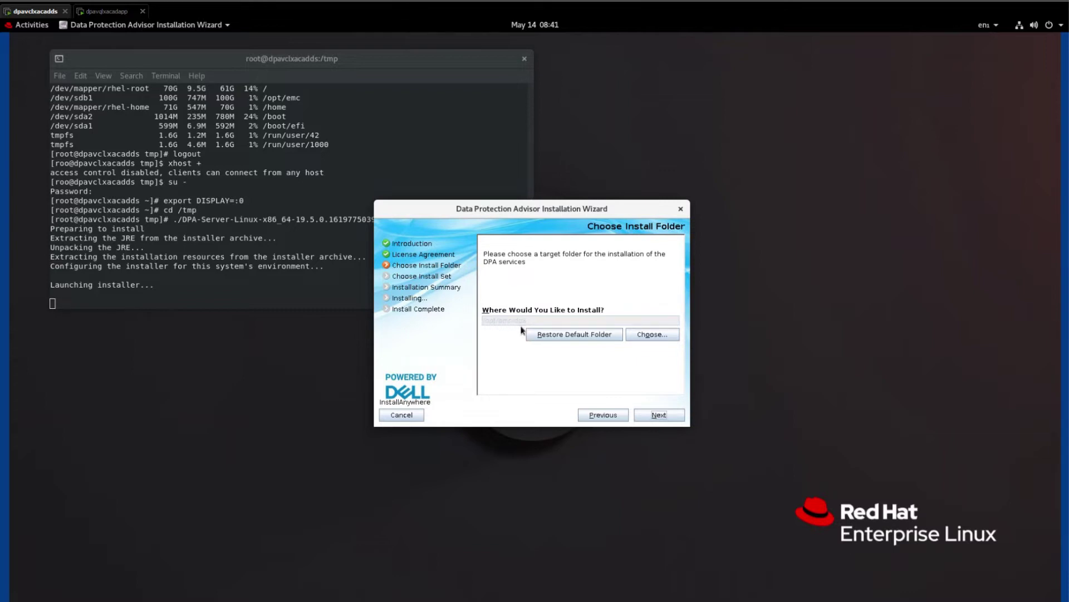
{"action": "left_click", "coordinate": [553, 336]}
Choose the Datastore Service install set and tick Show Advanced Installation Options.
{"action": "left_click", "coordinate": [659, 418]}
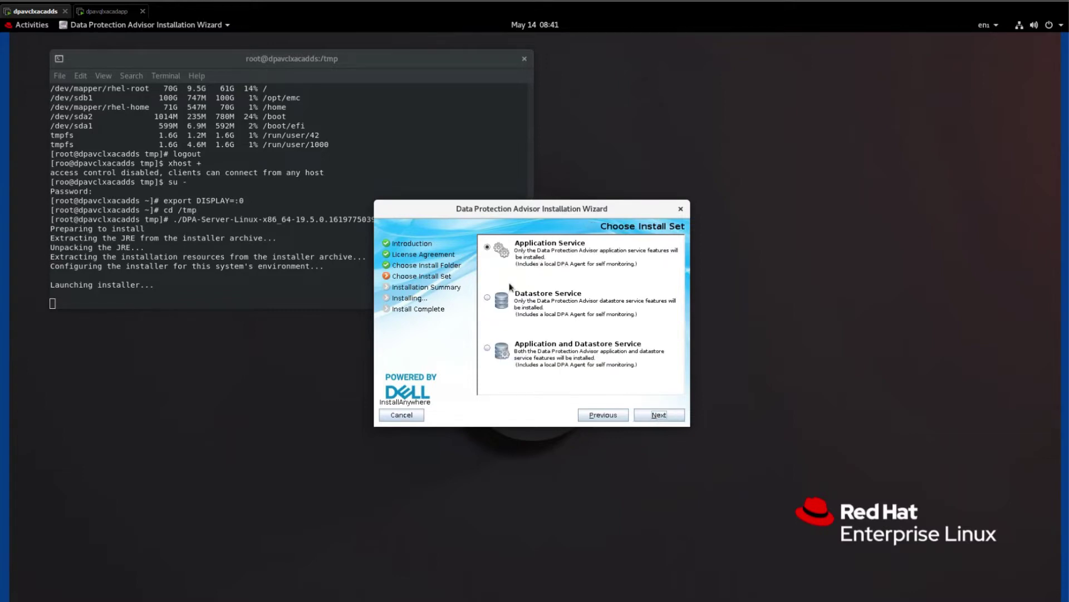
{"action": "left_click", "coordinate": [488, 298]}
{"action": "left_click", "coordinate": [657, 419]}
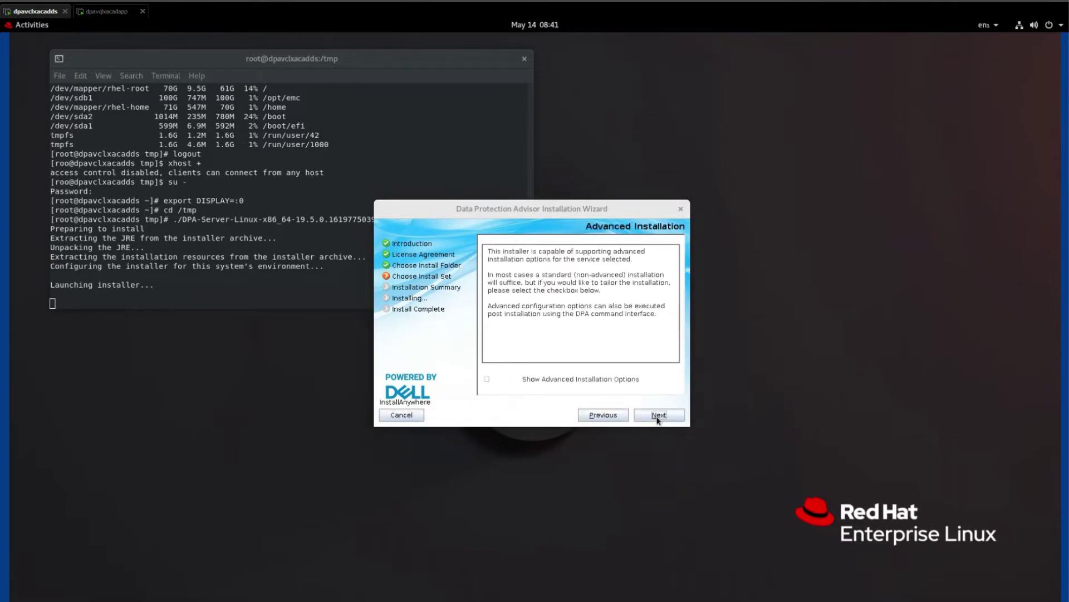
{"action": "left_click", "coordinate": [486, 380]}
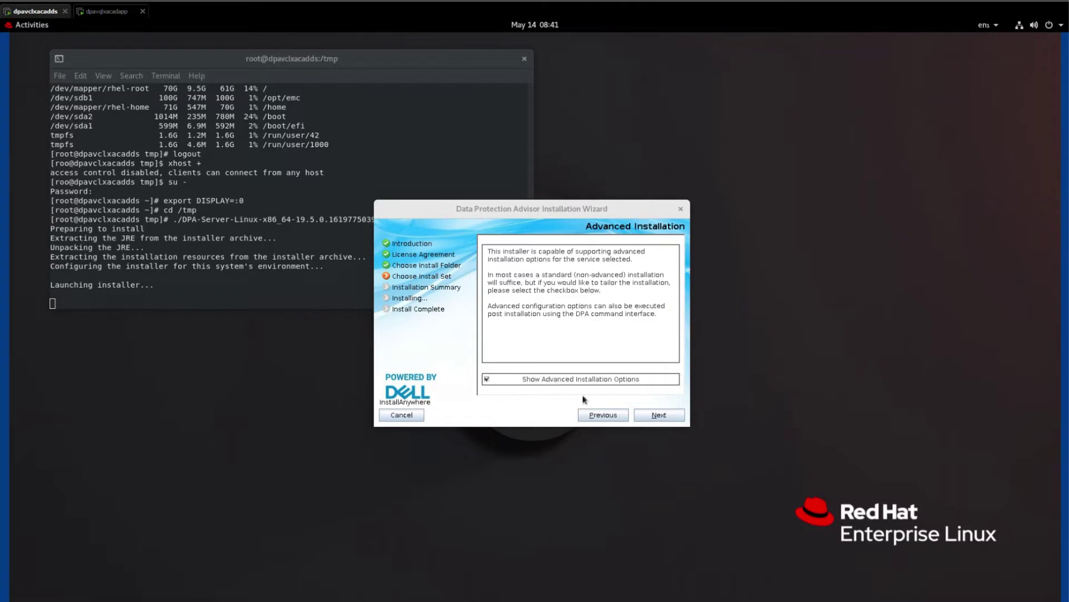
Leave the Datastore Advanced Options unticked and reach the summary for /opt/emc/dpa.
{"action": "left_click", "coordinate": [660, 418]}
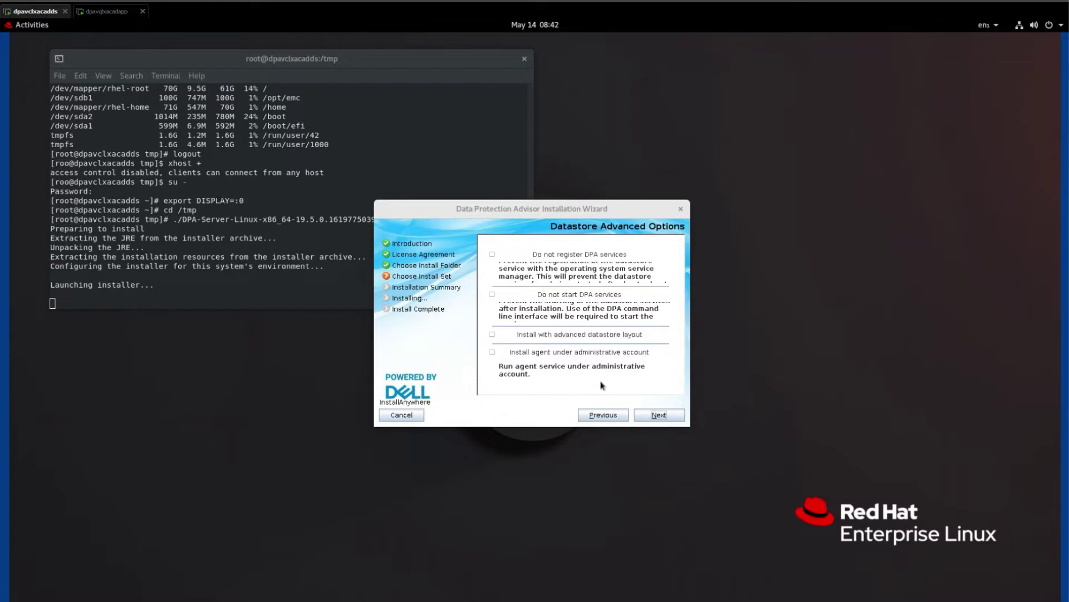
{"action": "left_click", "coordinate": [655, 416]}
{"action": "left_click", "coordinate": [656, 416]}
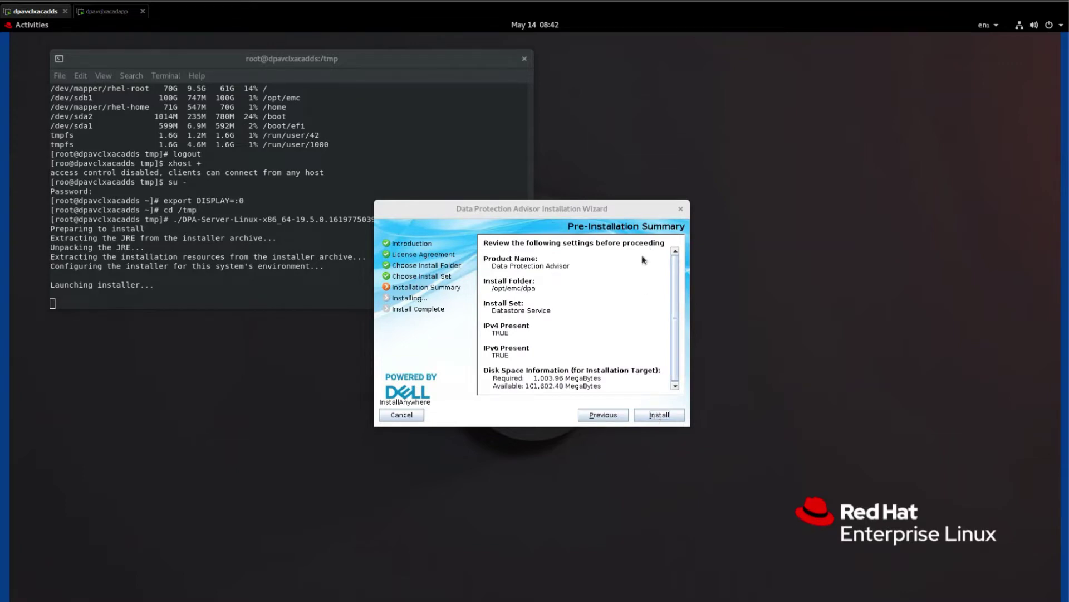
Start the installation and select 10.198.60.50 as the datastore listening address.
{"action": "left_click", "coordinate": [659, 416]}
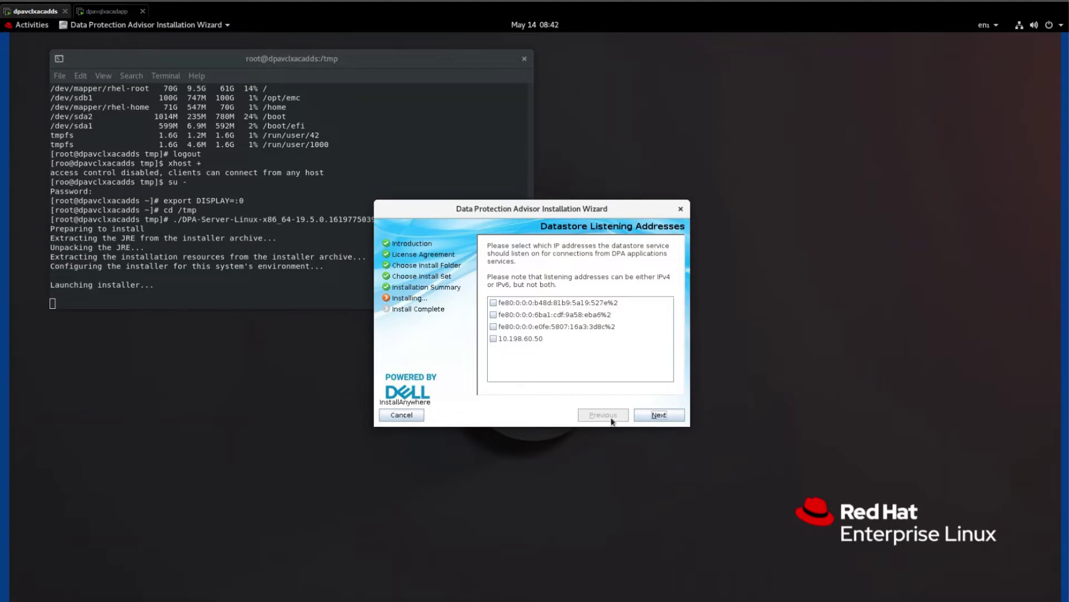
{"action": "left_click", "coordinate": [493, 339]}
Add 10.198.60.49 as an application host allowed to access the datastore.
{"action": "left_click", "coordinate": [673, 420]}
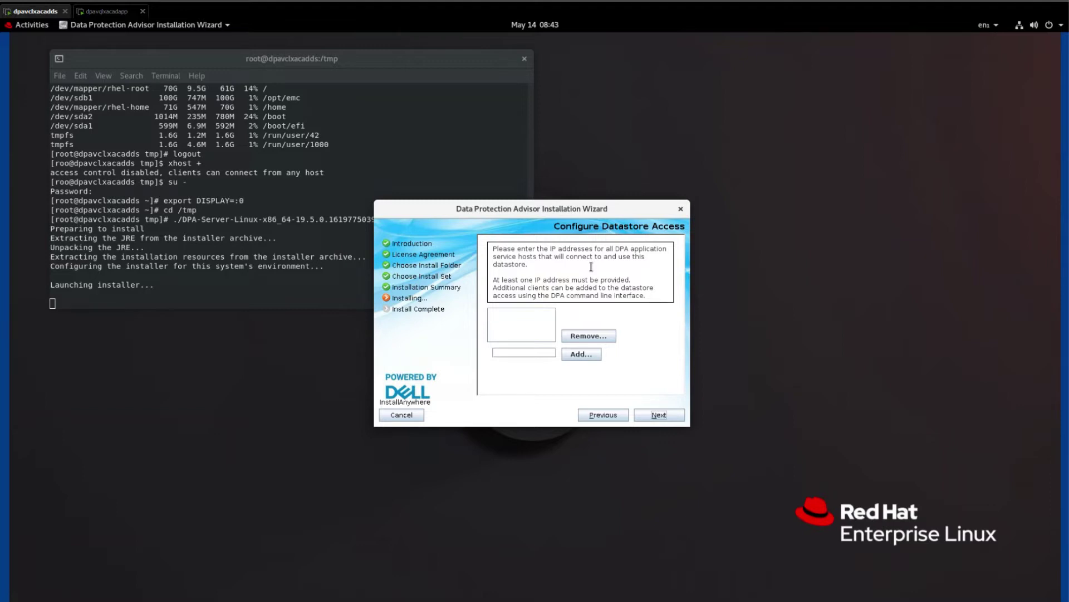
{"action": "left_click", "coordinate": [535, 352]}
{"action": "type", "text": "10.198.60.49"}
{"action": "left_click", "coordinate": [572, 357]}
Advance from Configure Datastore Access to the Datastore Replication Options page.
{"action": "left_click", "coordinate": [660, 415]}
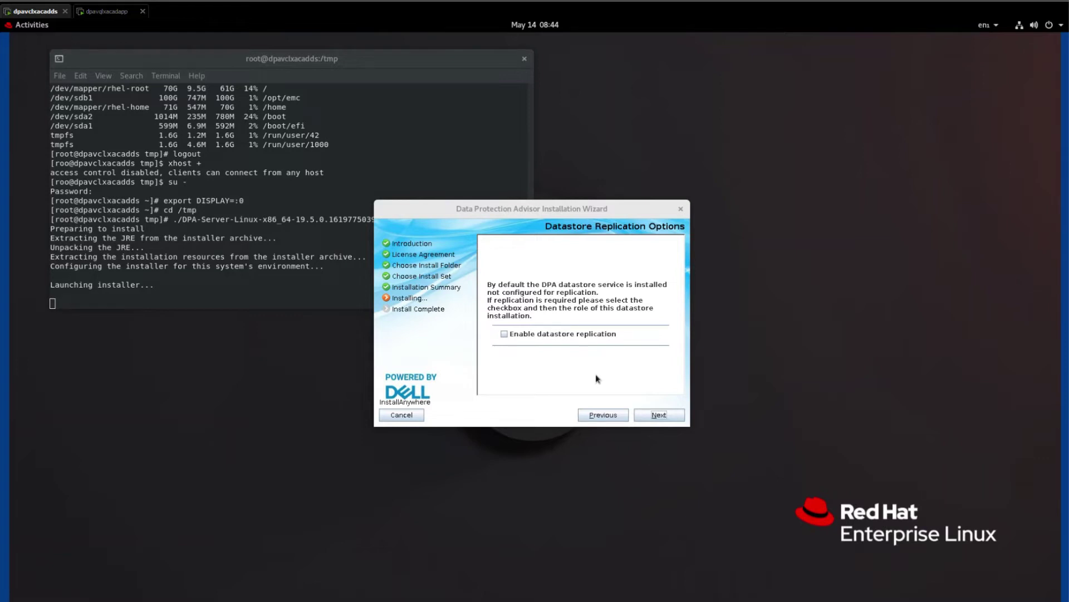
Leave datastore replication disabled and continue to Agent Installation Options.
{"action": "left_click", "coordinate": [659, 415]}
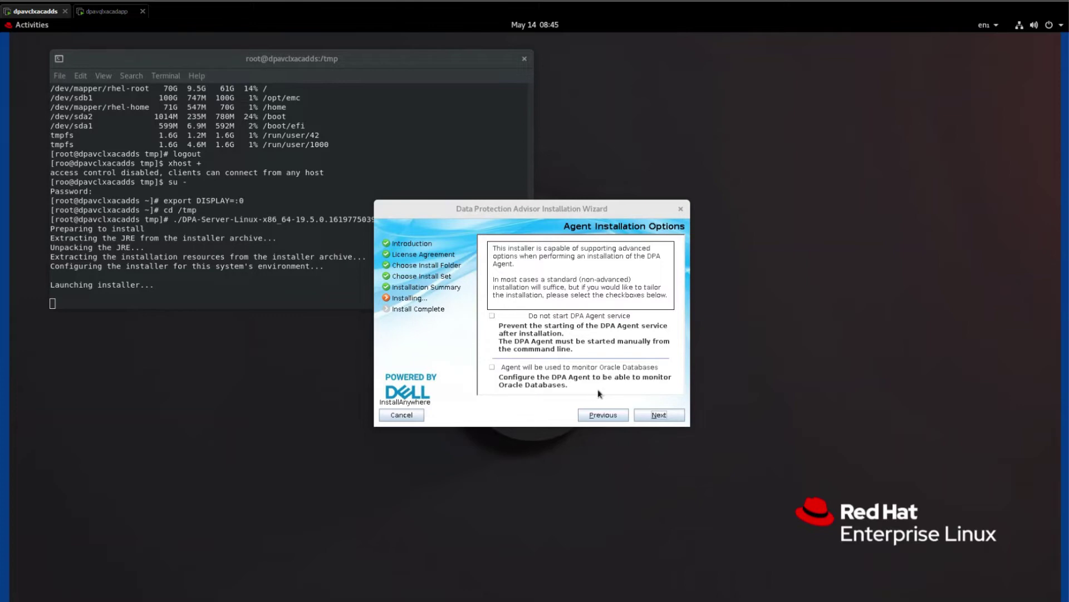
Keep the default agent options and confirm 10.198.60.49 as the agent's application server address.
{"action": "left_click", "coordinate": [657, 417]}
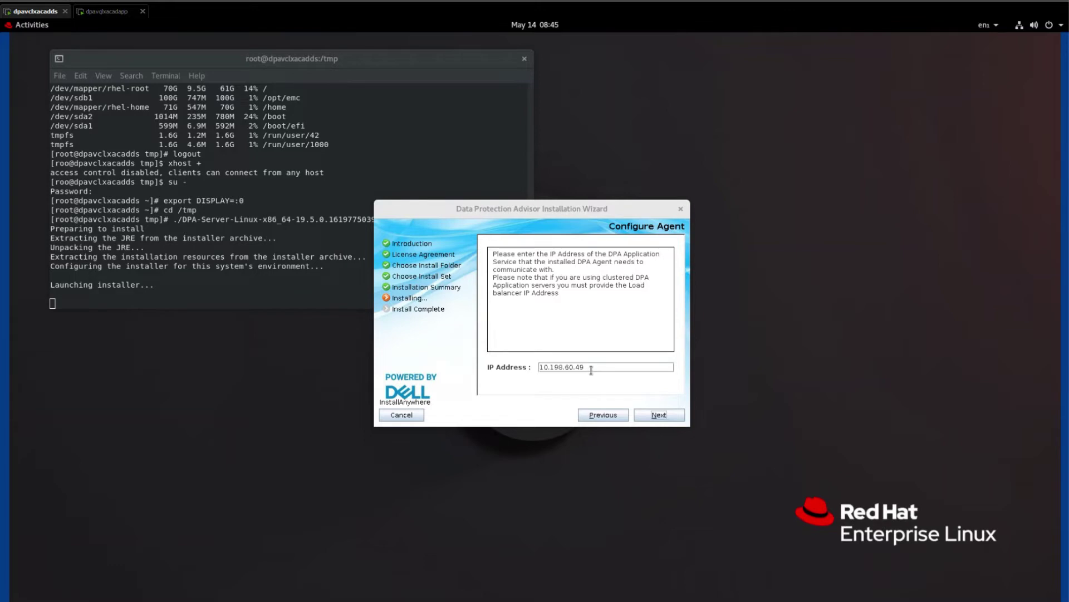
{"action": "left_click", "coordinate": [667, 412]}
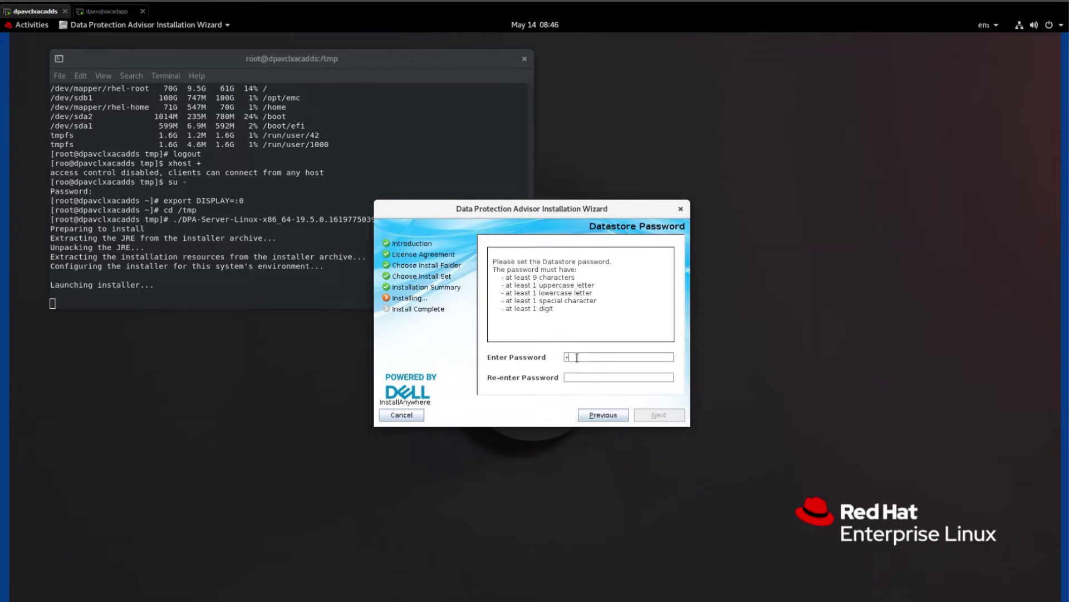
Enter and confirm the datastore password, then move on to the Agent Password page.
{"action": "type", "text": "*******"}
{"action": "key", "text": "Tab"}
{"action": "type", "text": "**********"}
{"action": "left_click", "coordinate": [660, 416]}
Enter and confirm the agent password so installation to /opt/emc/dpa completes.
{"action": "left_click", "coordinate": [623, 357]}
{"action": "type", "text": "*********"}
{"action": "key", "text": "Tab"}
{"action": "type", "text": "**********"}
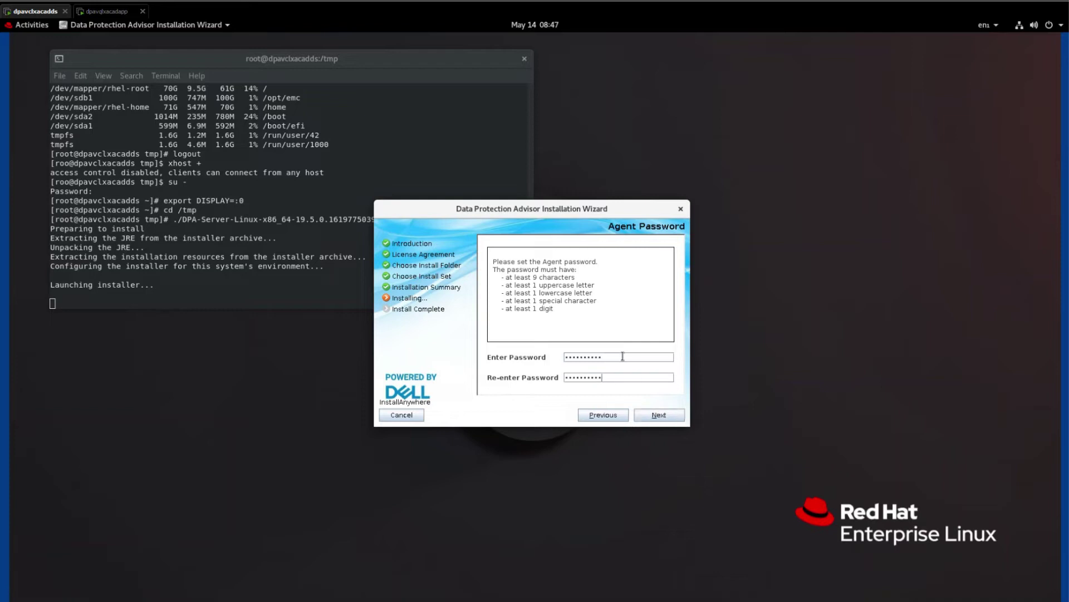
{"action": "left_click", "coordinate": [647, 415]}
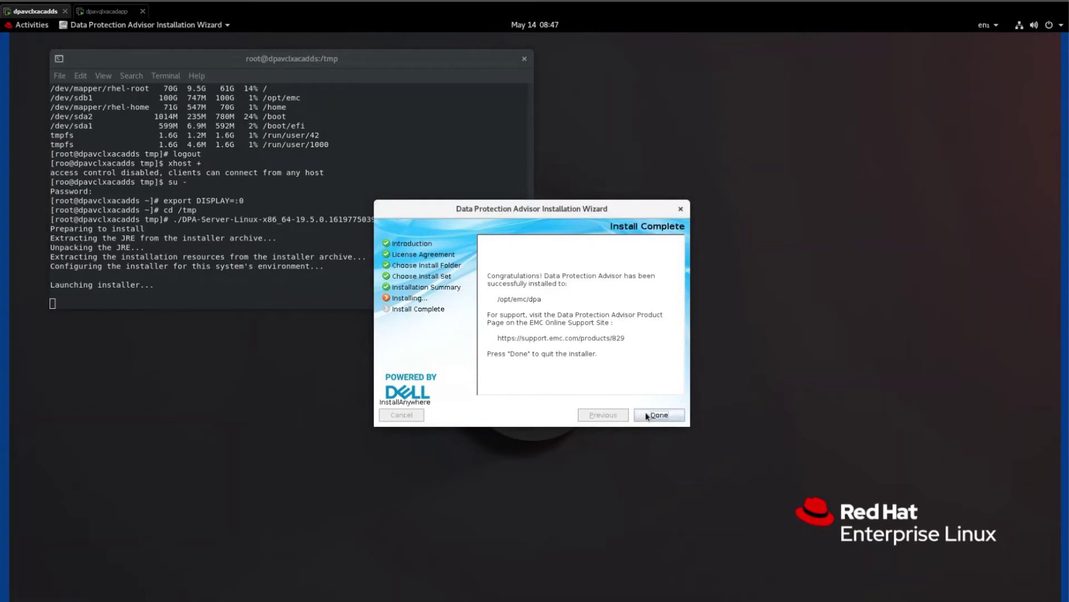
Close the finished installer with Done, returning to the root shell in /tmp.
{"action": "left_click", "coordinate": [659, 415]}
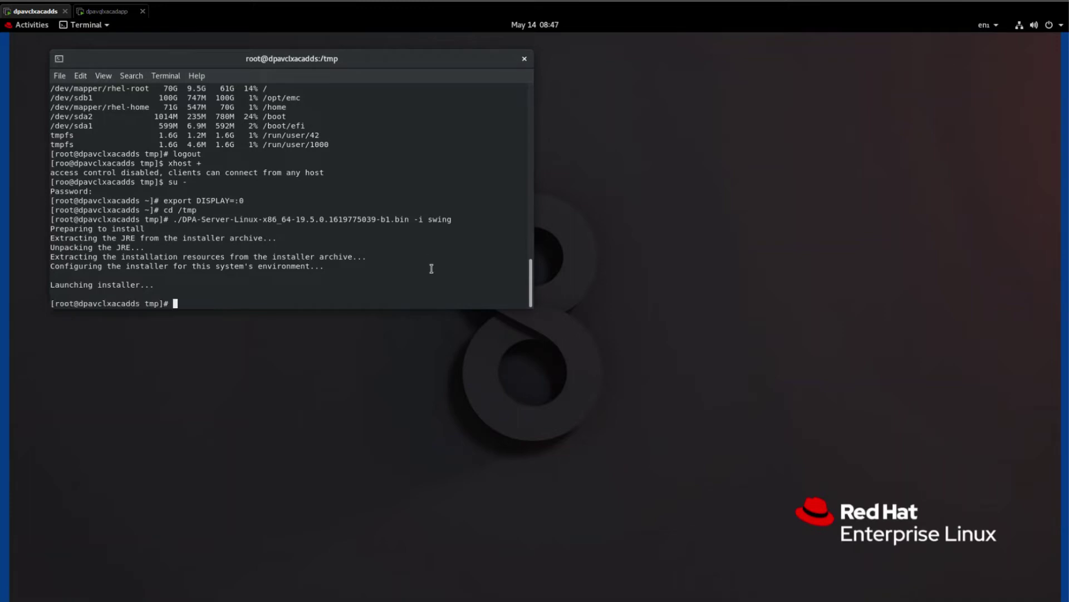
List the contents of /opt/emc/dpa and then of its services/logs folder.
{"action": "type", "text": "cd /opt/emc/dpa/"}
{"action": "key", "text": "Return"}
{"action": "type", "text": "ls -l"}
{"action": "key", "text": "Return"}
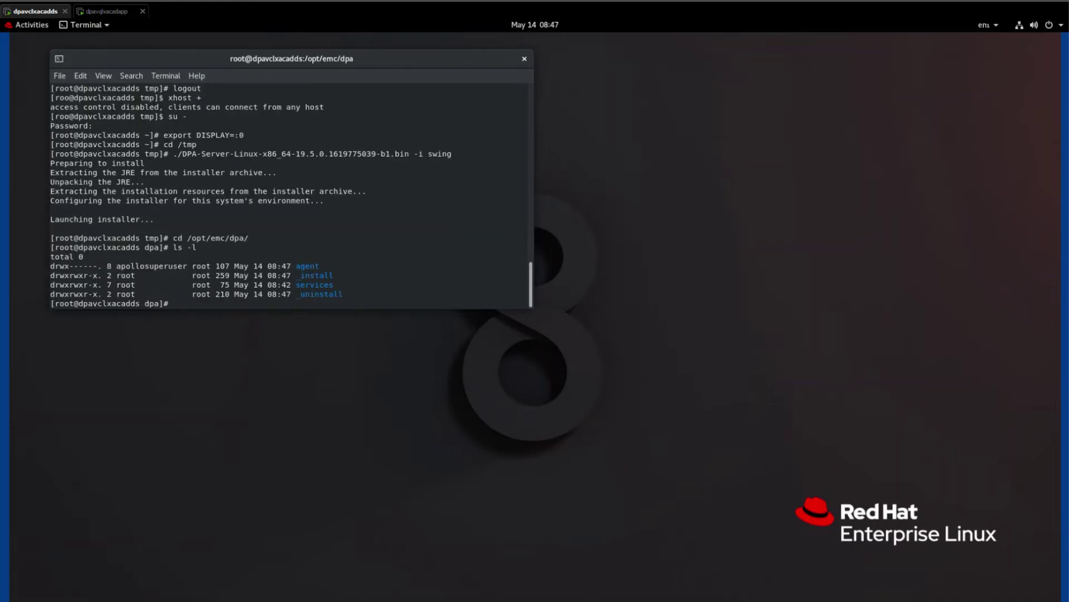
{"action": "type", "text": "cd services/logs/"}
{"action": "key", "text": "Return"}
{"action": "type", "text": "ls -l"}
{"action": "key", "text": "Return"}
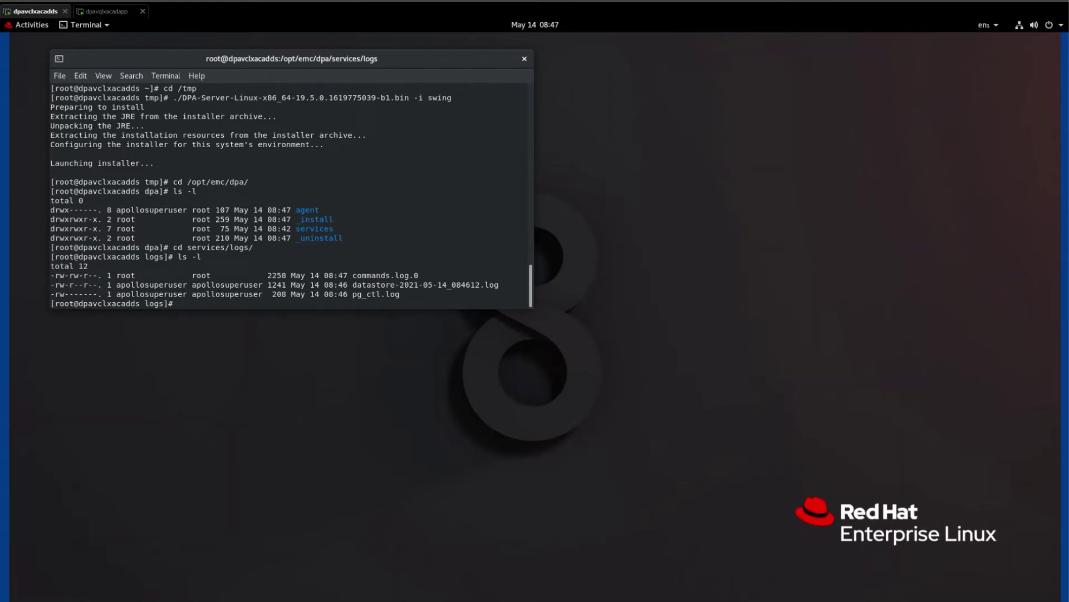
Tail the datastore log to confirm the database is ready for connections.
{"action": "type", "text": "tail d"}
{"action": "key", "text": "Tab"}
{"action": "key", "text": "Return"}
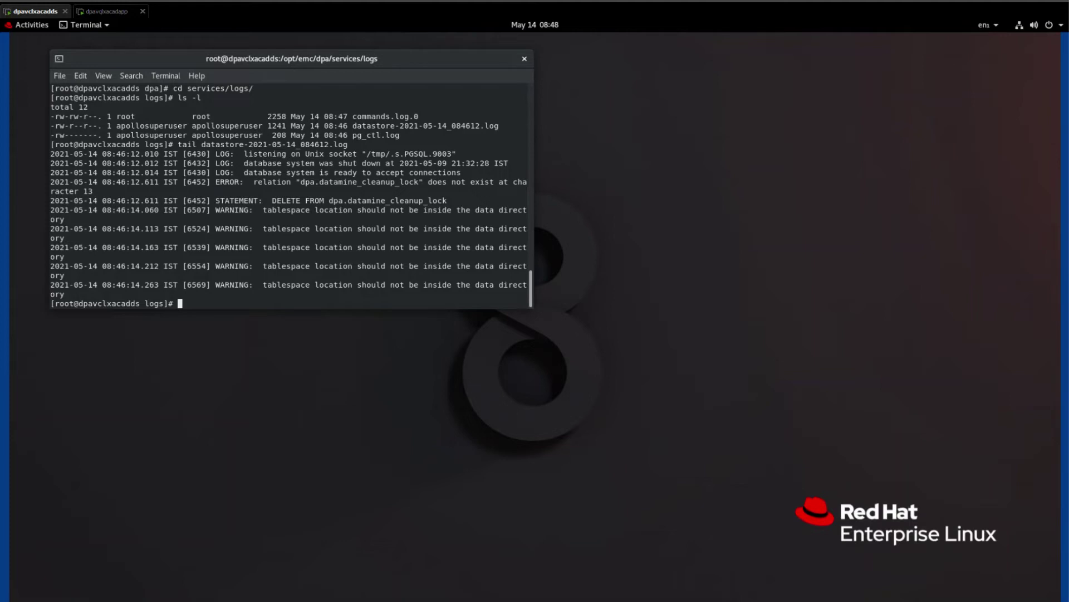
From services/bin, run ./dpa.sh svc status showing Datastore and Agent services RUNNING.
{"action": "type", "text": "cd ../bin"}
{"action": "key", "text": "Return"}
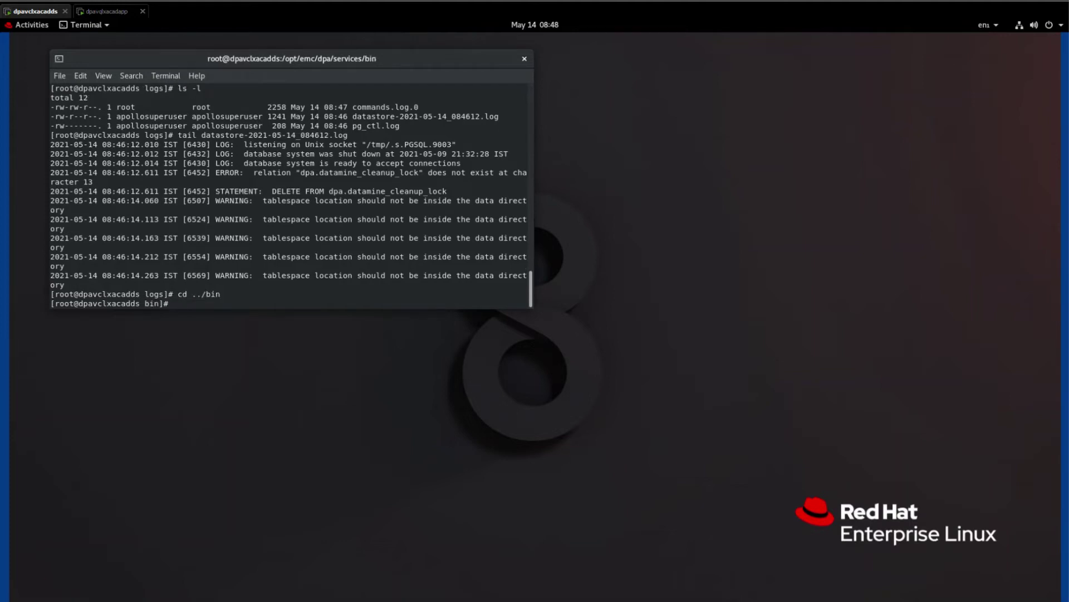
{"action": "type", "text": "./dpa.sh svc status"}
{"action": "key", "text": "Return"}
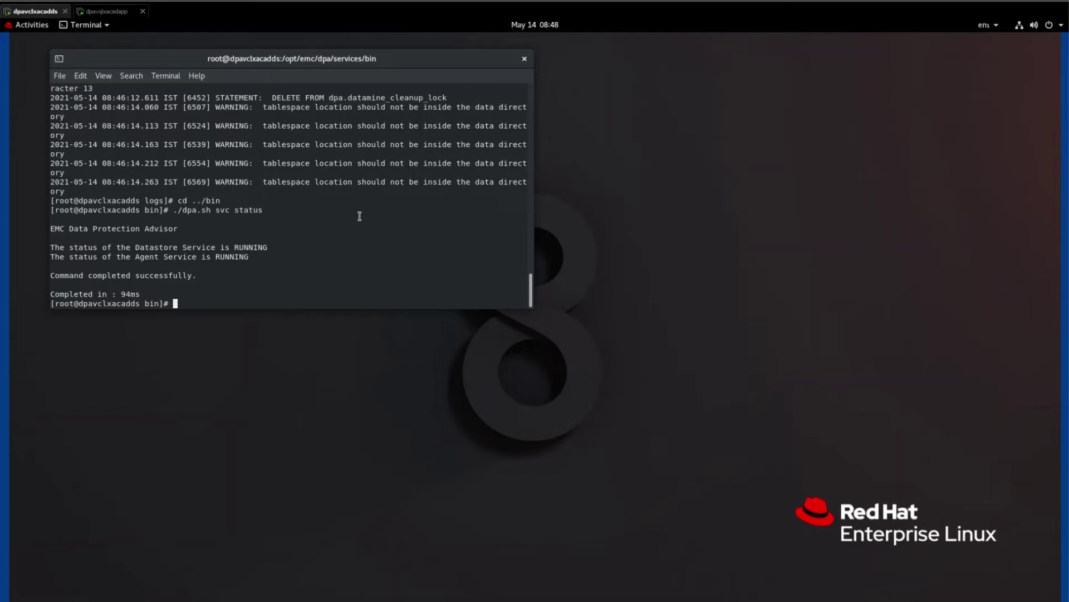
Switch to the dpavclxacadapp session, unlock it with the root password, and launch a Terminal.
{"action": "left_click", "coordinate": [96, 11]}
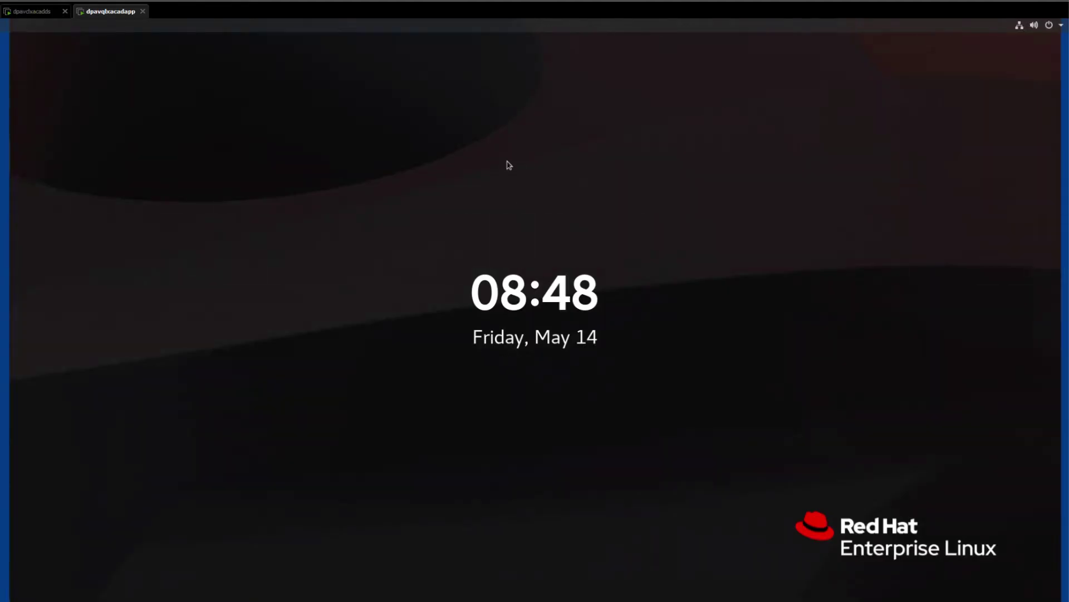
{"action": "left_click", "coordinate": [509, 165]}
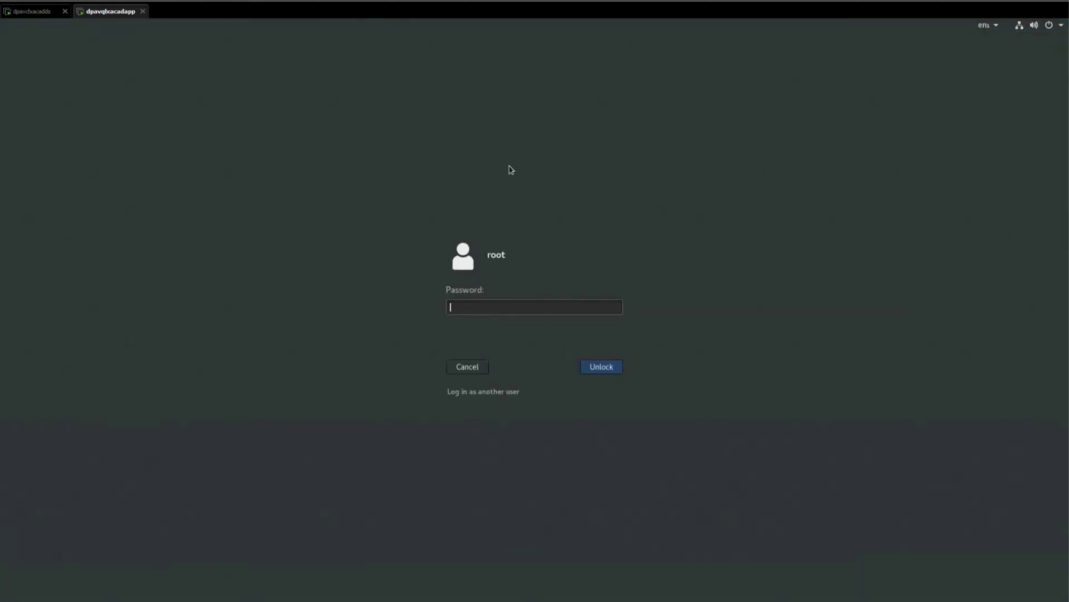
{"action": "type", "text": "************"}
{"action": "key", "text": "Return"}
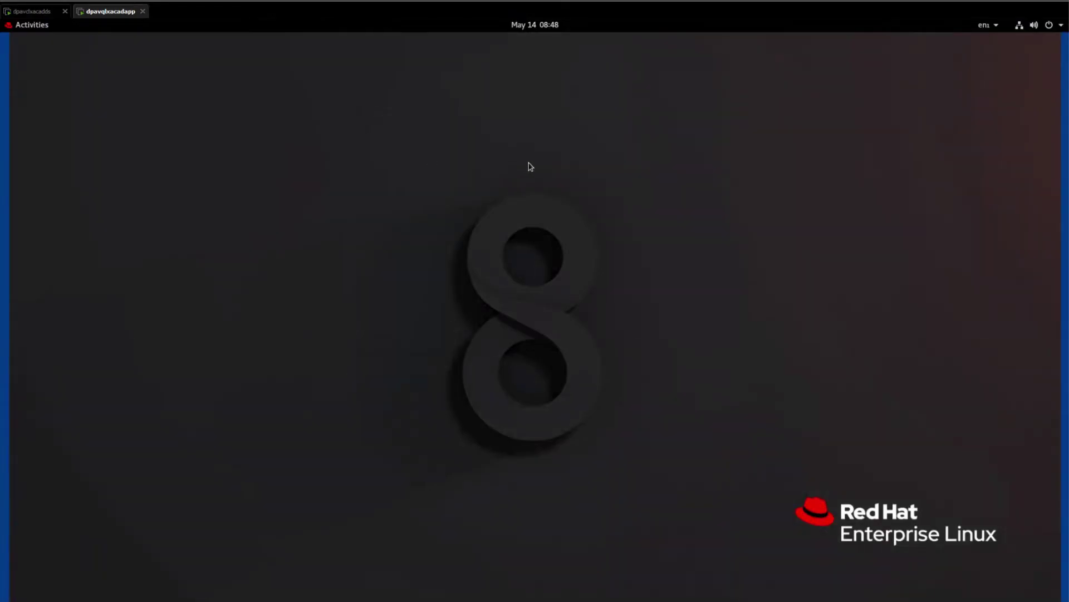
{"action": "left_click", "coordinate": [35, 28]}
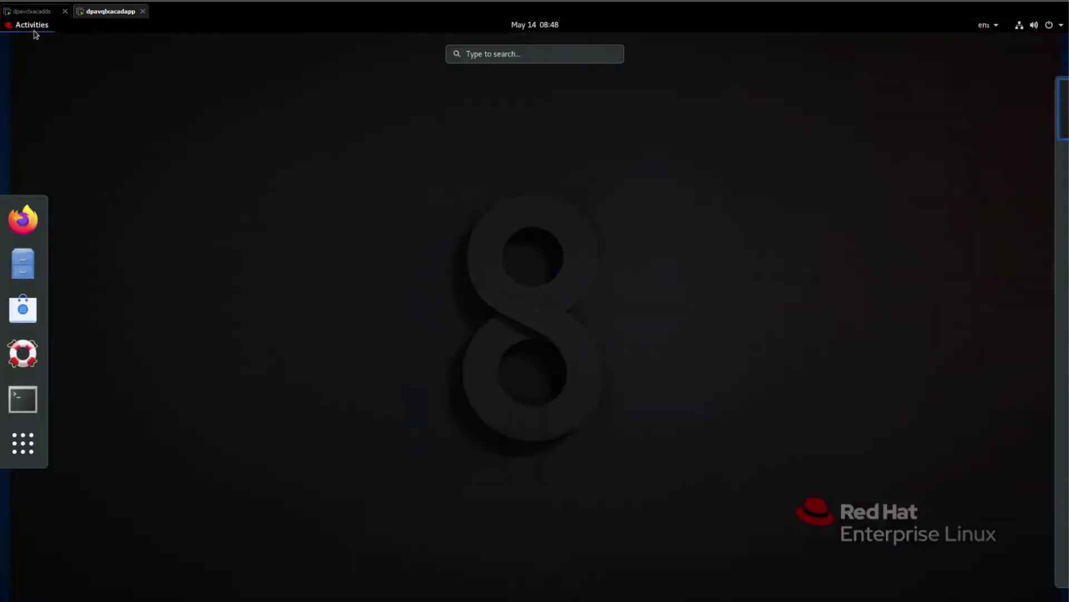
{"action": "left_click", "coordinate": [32, 399]}
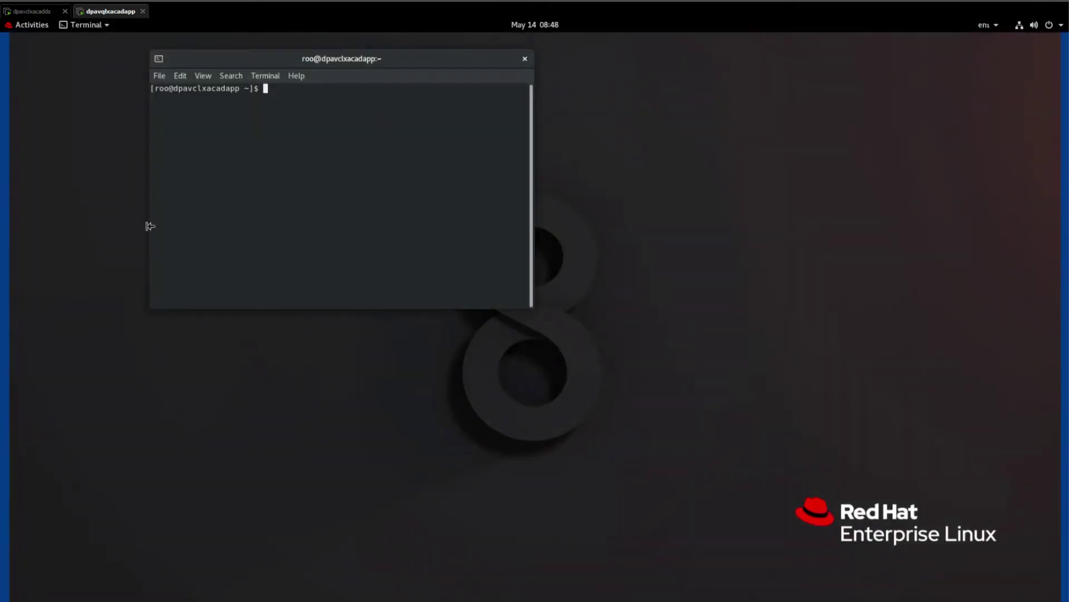
Widen the terminal, allow display access with xhost +, become root, and export DISPLAY=:0.
{"action": "left_click_drag", "start_coordinate": [149, 226], "coordinate": [39, 221]}
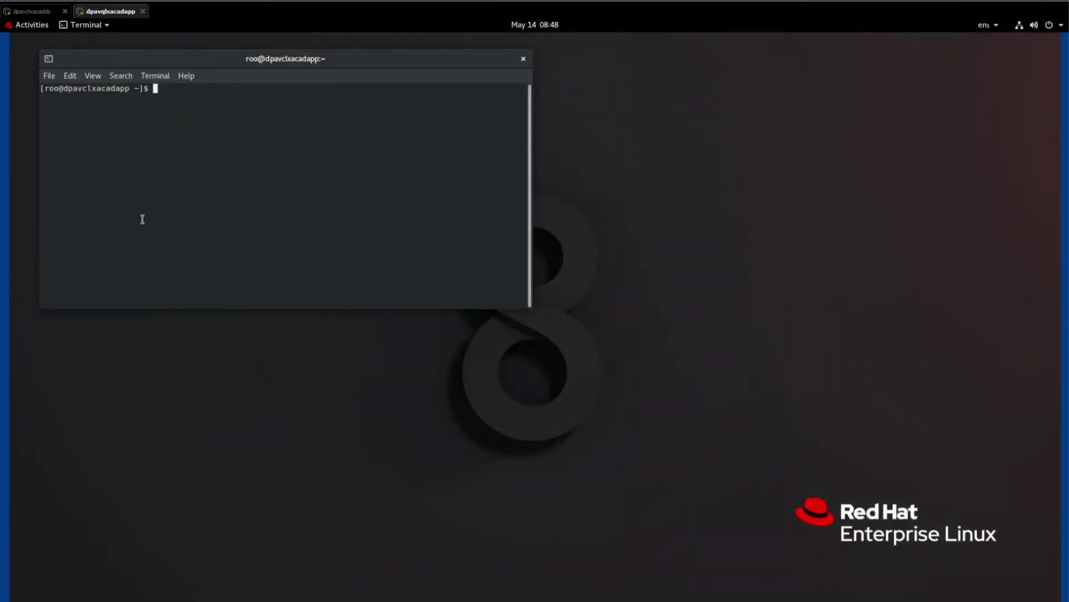
{"action": "type", "text": "su -"}
{"action": "key", "text": "Return"}
{"action": "key", "text": "ctrl+c"}
{"action": "type", "text": "xhost +"}
{"action": "key", "text": "Return"}
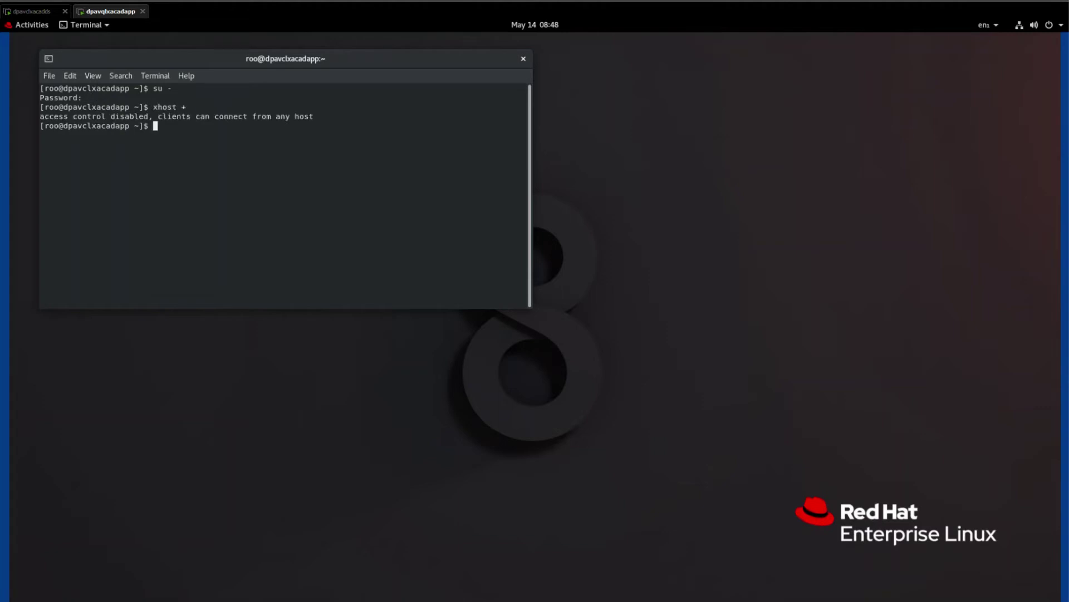
{"action": "type", "text": "su -"}
{"action": "key", "text": "Return"}
{"action": "key", "text": "Return"}
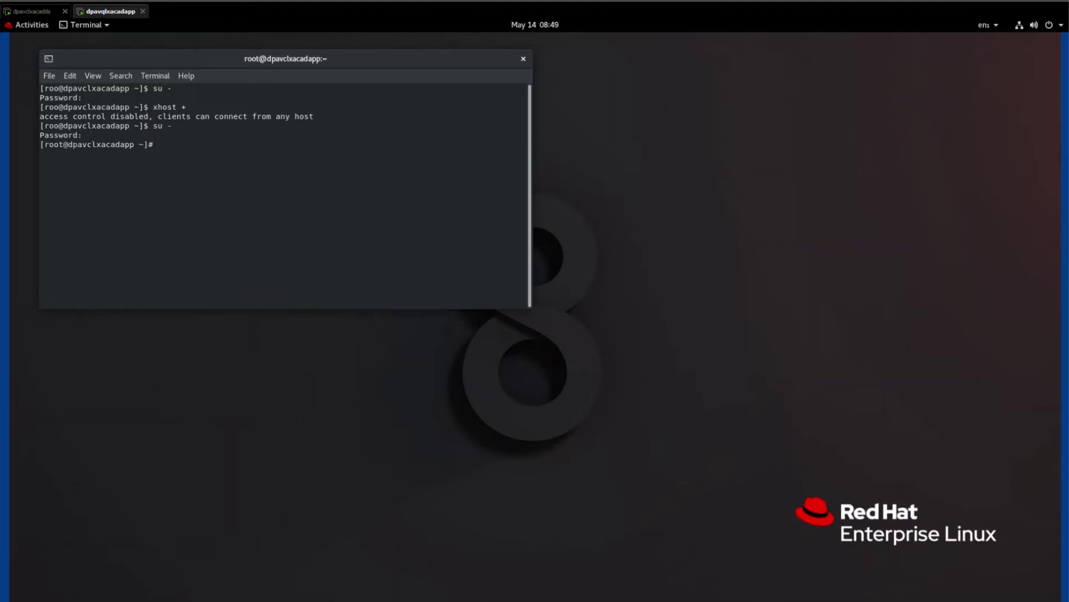
{"action": "type", "text": "export DISPLAY=:0"}
In /tmp, make the DPA installer .bin executable with chmod 755 and enter its launch command.
{"action": "key", "text": "Return"}
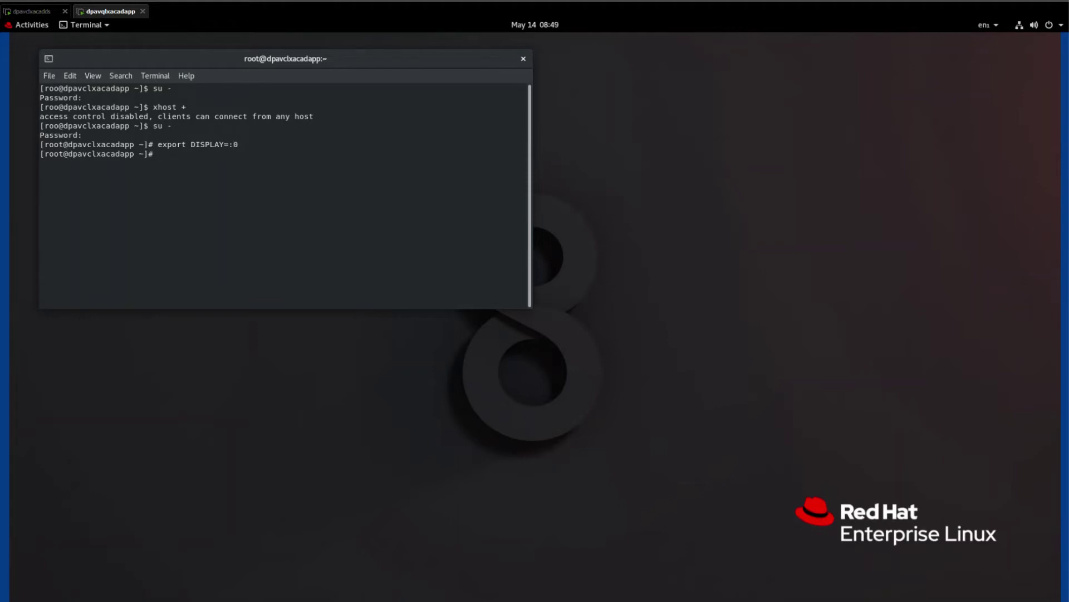
{"action": "type", "text": "cd /tmp"}
{"action": "key", "text": "Return"}
{"action": "type", "text": "ls -l"}
{"action": "key", "text": "Return"}
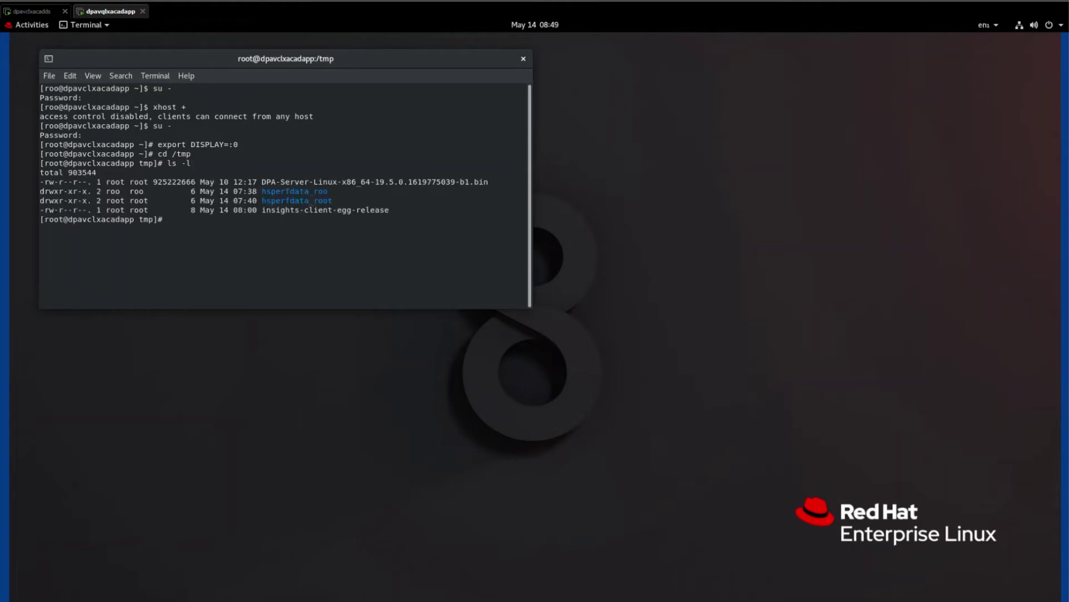
{"action": "type", "text": "chmod 755 D"}
{"action": "key", "text": "Tab"}
{"action": "key", "text": "Return"}
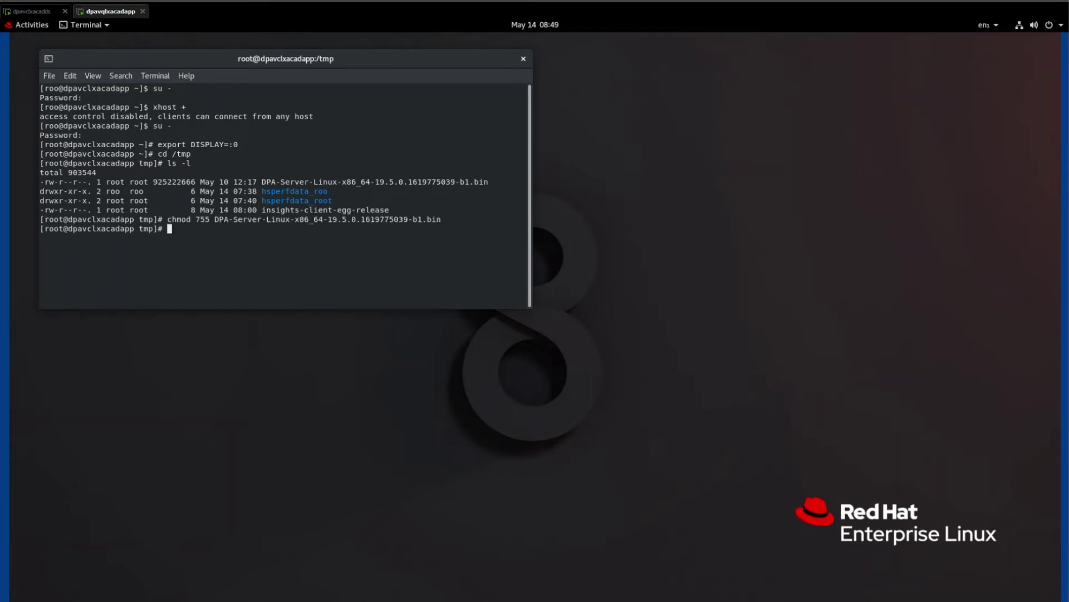
{"action": "type", "text": "./DP"}
{"action": "key", "text": "Tab"}
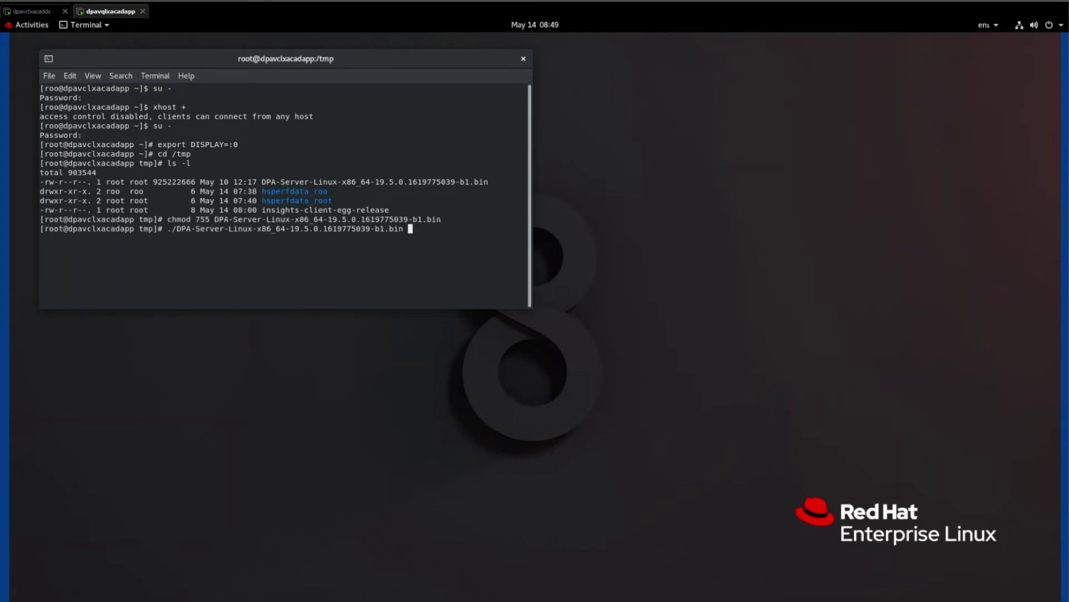
Launch the DPA installer in graphical mode with -i swing and pass the introduction page.
{"action": "type", "text": "-i swing"}
{"action": "key", "text": "Return"}
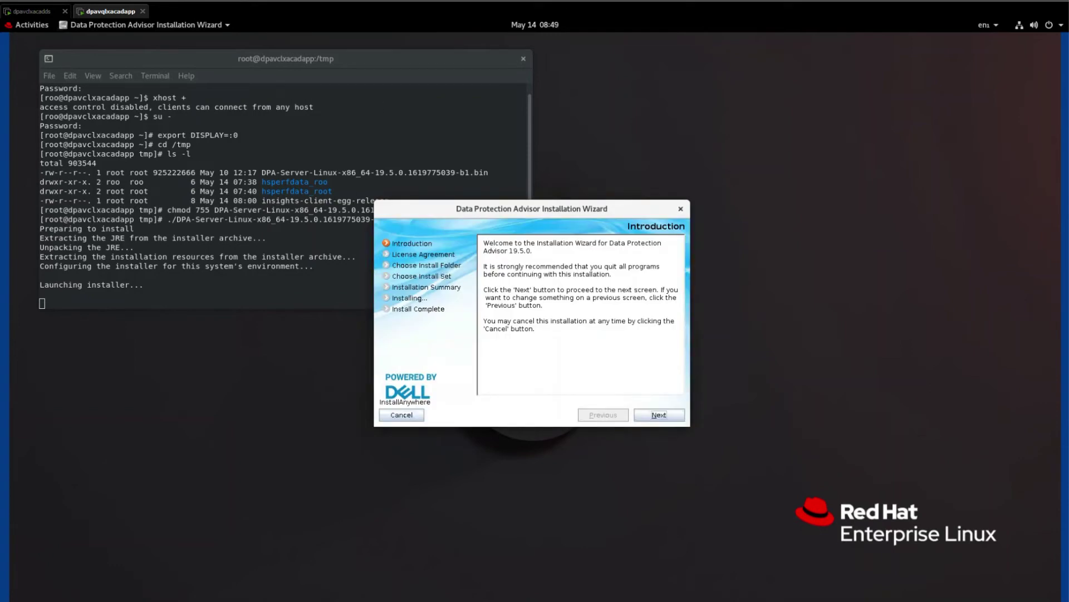
{"action": "left_click", "coordinate": [661, 416]}
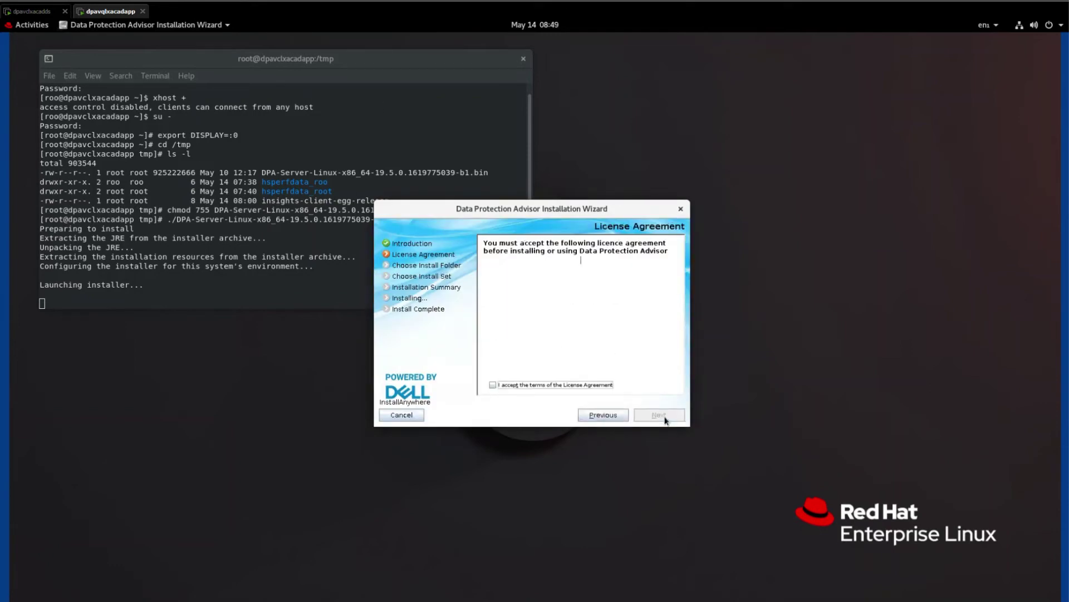
Accept the licence agreement, keeping the default install folder and the Application Service install set.
{"action": "left_click_drag", "start_coordinate": [679, 270], "coordinate": [676, 378]}
{"action": "left_click", "coordinate": [492, 384]}
{"action": "left_click", "coordinate": [667, 418]}
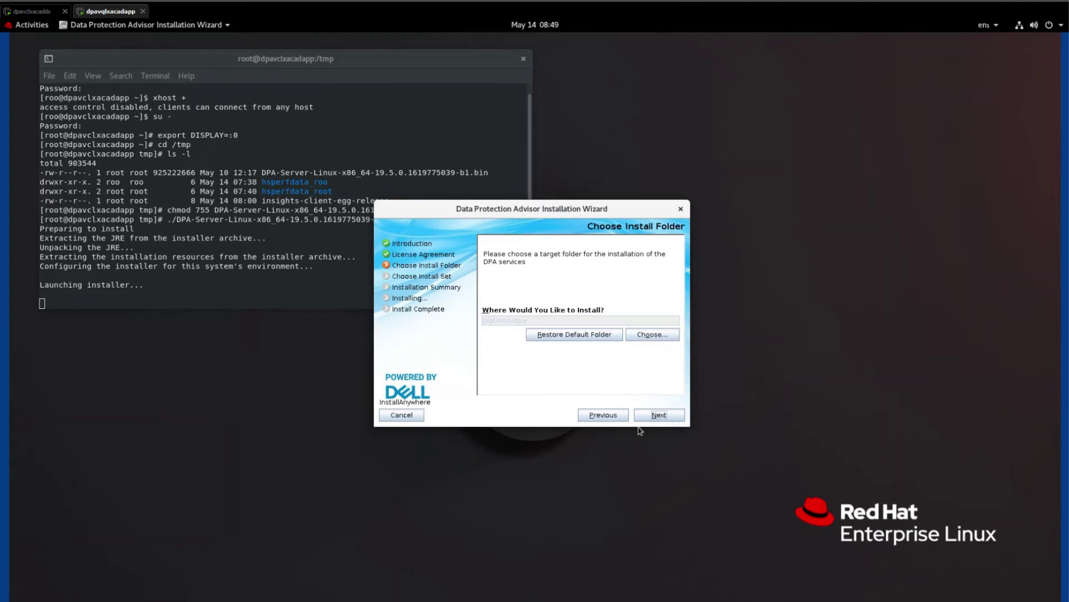
{"action": "left_click", "coordinate": [650, 417]}
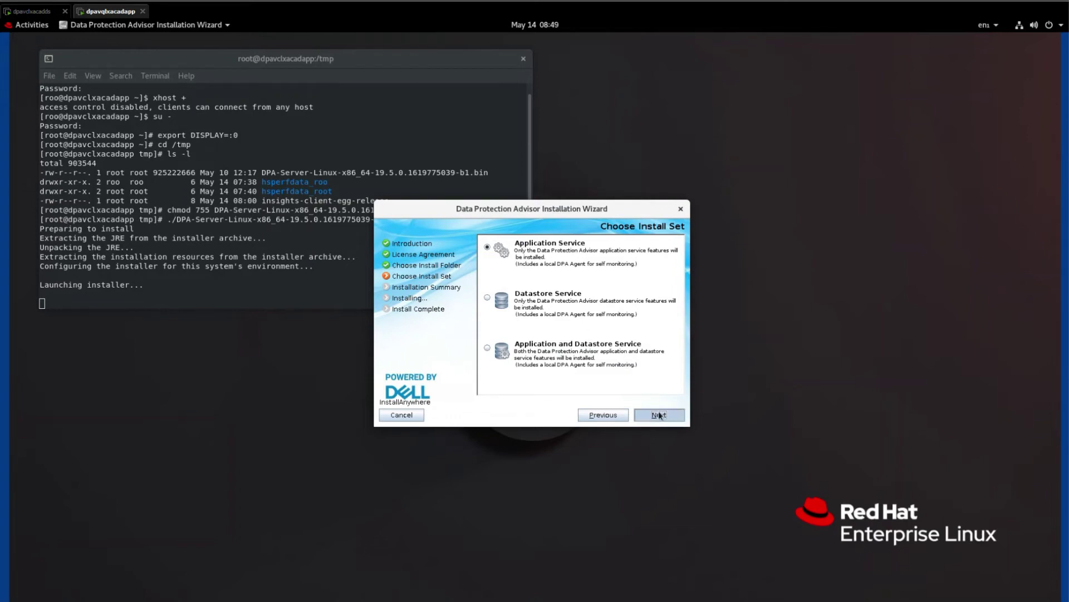
{"action": "left_click", "coordinate": [659, 415]}
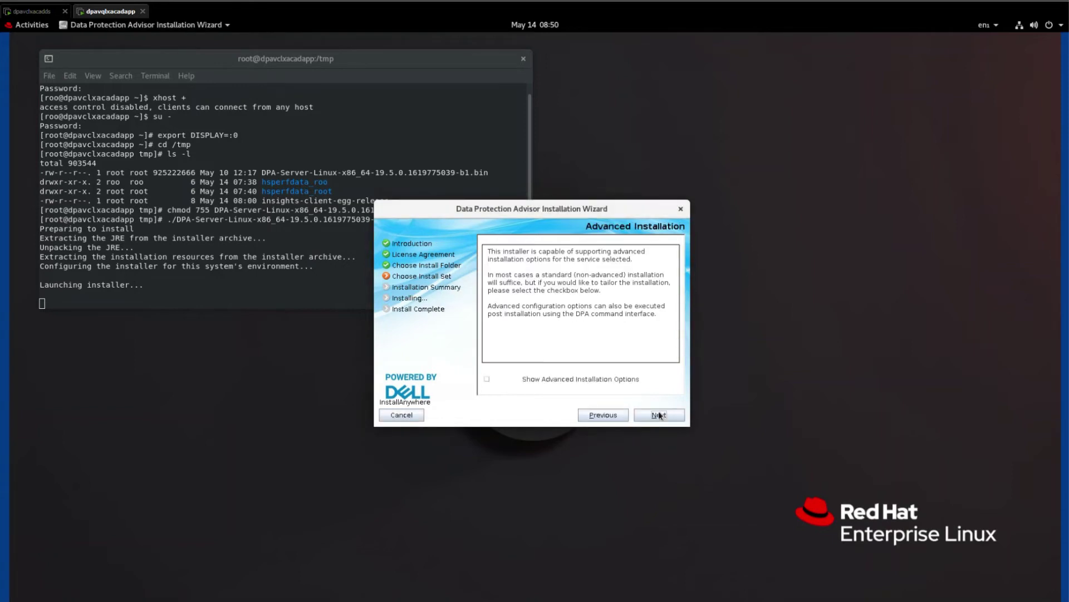
Enable Show Advanced Installation Options and proceed to the Application Advanced Options page.
{"action": "left_click", "coordinate": [486, 379]}
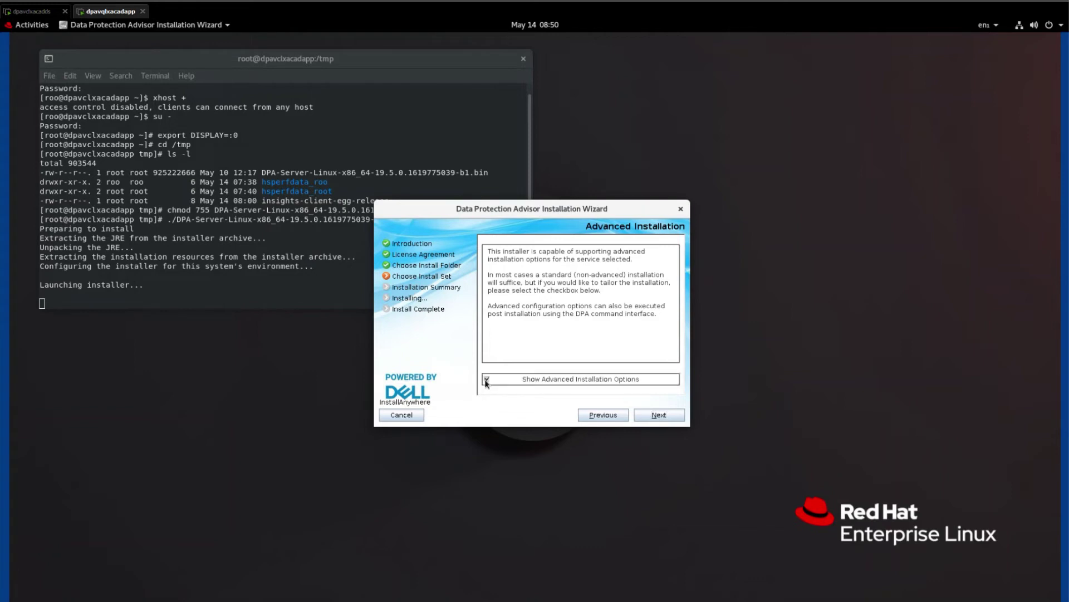
{"action": "left_click", "coordinate": [660, 419]}
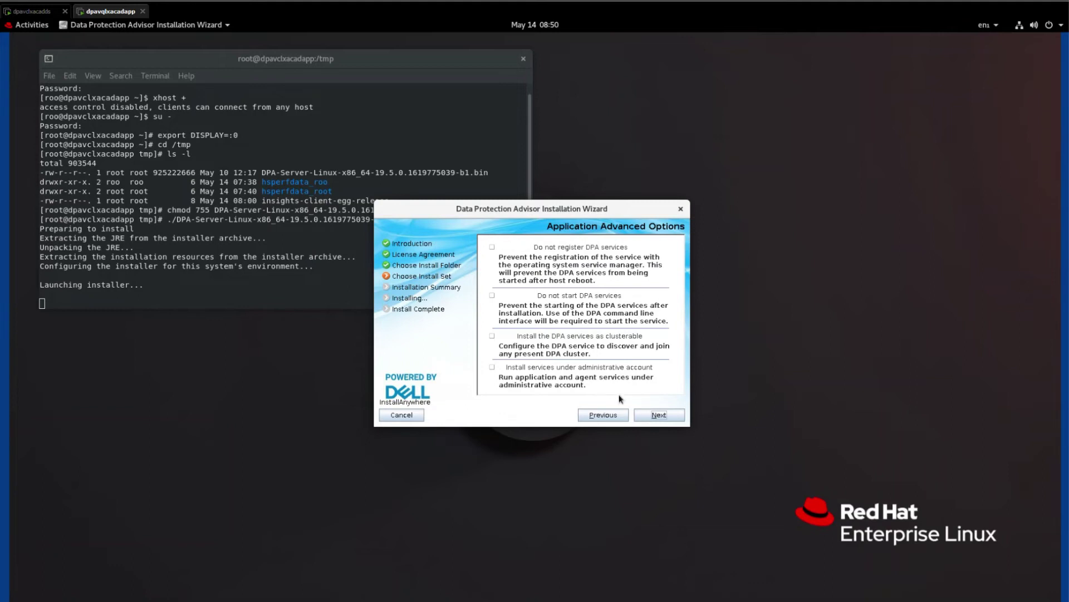
Leave all advanced service options unticked, set root as the services username and accept the warning.
{"action": "left_click", "coordinate": [655, 418]}
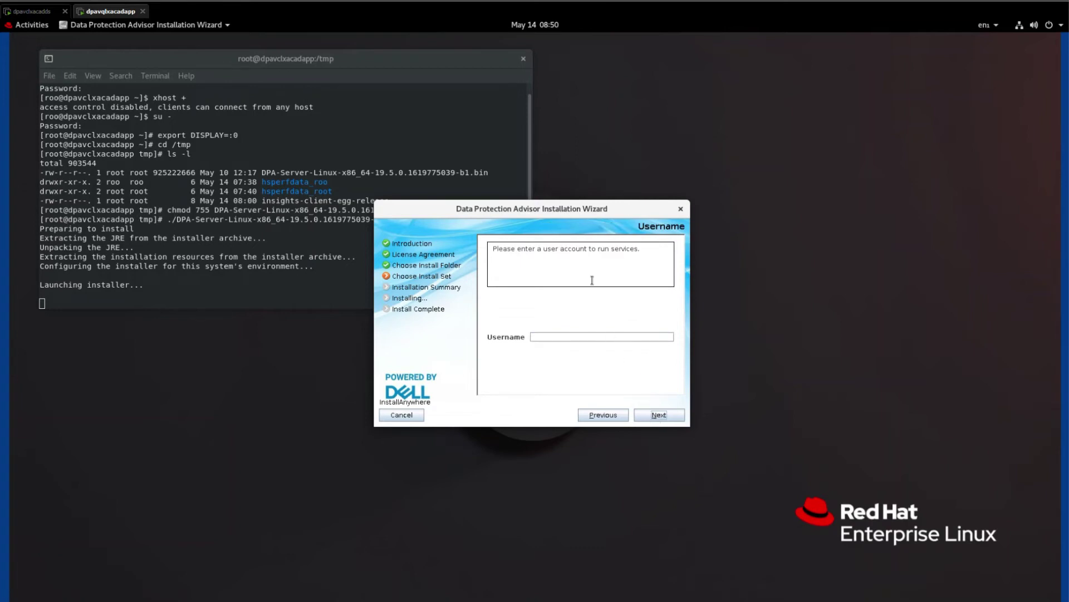
{"action": "left_click", "coordinate": [580, 335]}
{"action": "type", "text": "root"}
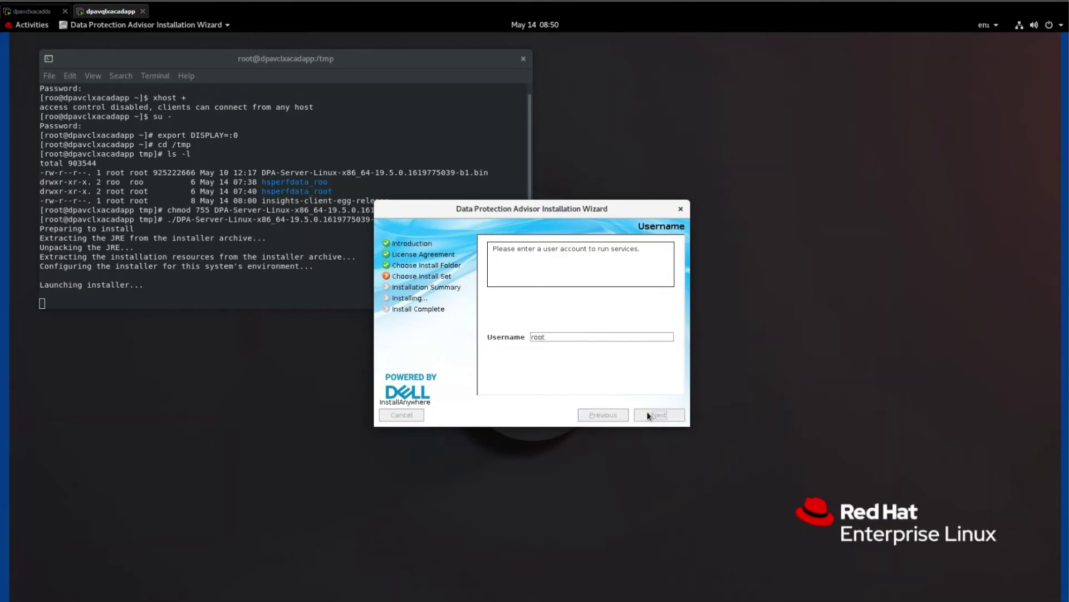
{"action": "left_click", "coordinate": [648, 415]}
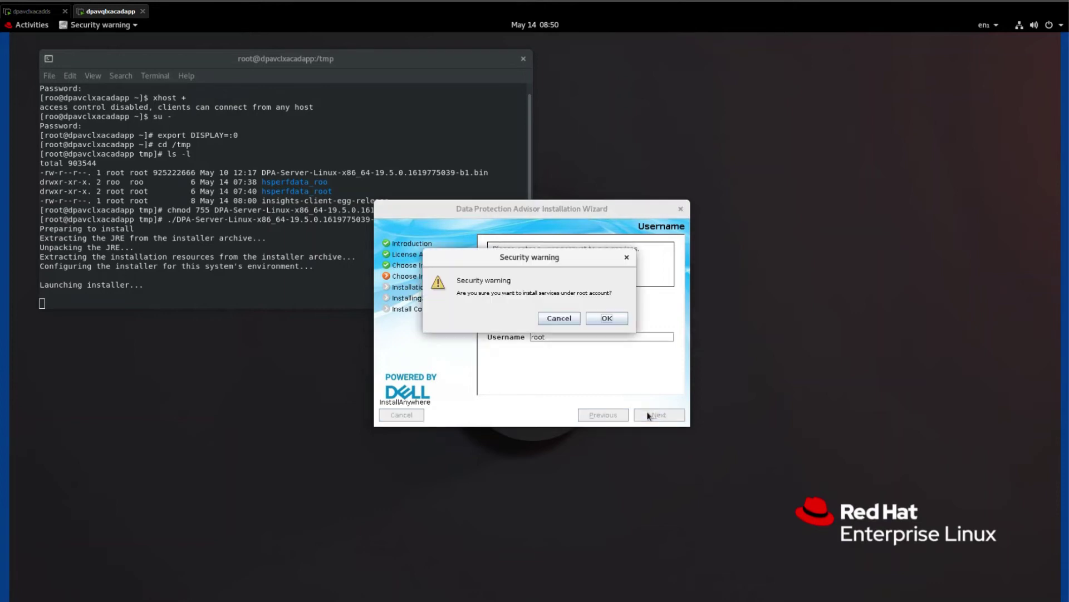
{"action": "left_click", "coordinate": [605, 318]}
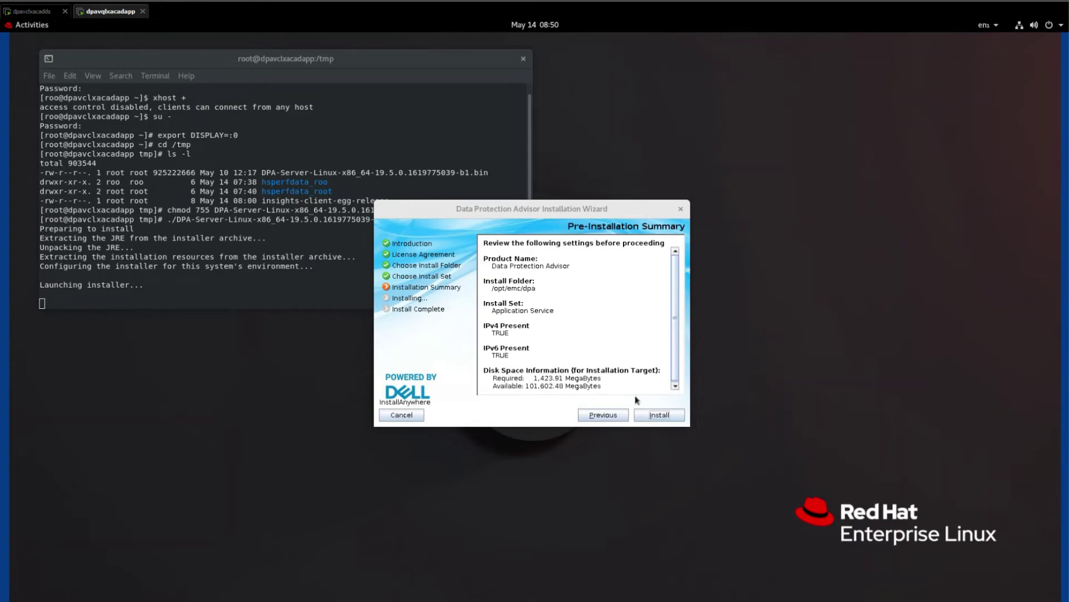
Start the installation from the Pre-Installation Summary page.
{"action": "left_click", "coordinate": [660, 415]}
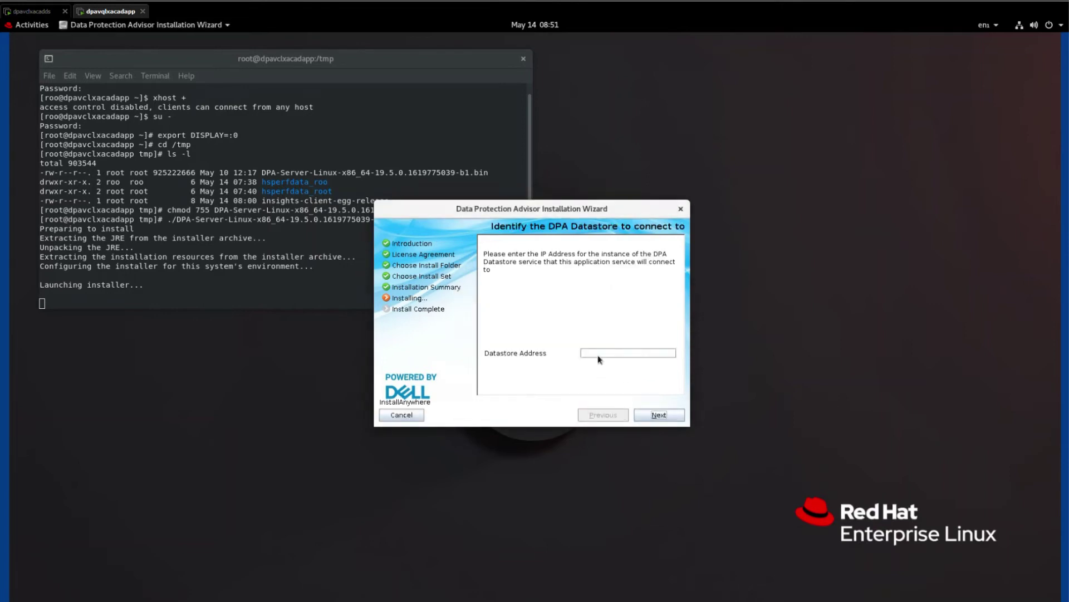
Enter 10.198.60.50 as the DPA Datastore address and continue.
{"action": "left_click", "coordinate": [598, 352]}
{"action": "type", "text": "10.108.60.50"}
{"action": "left_click", "coordinate": [651, 418]}
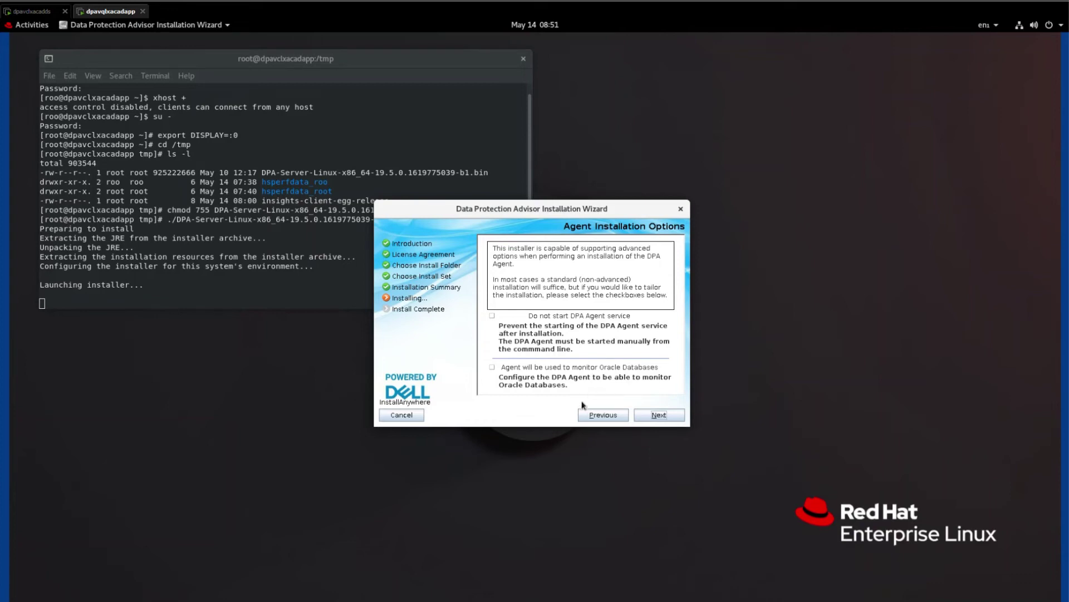
Keep the default agent installation options and the agent server address 127.0.0.1.
{"action": "left_click", "coordinate": [656, 416]}
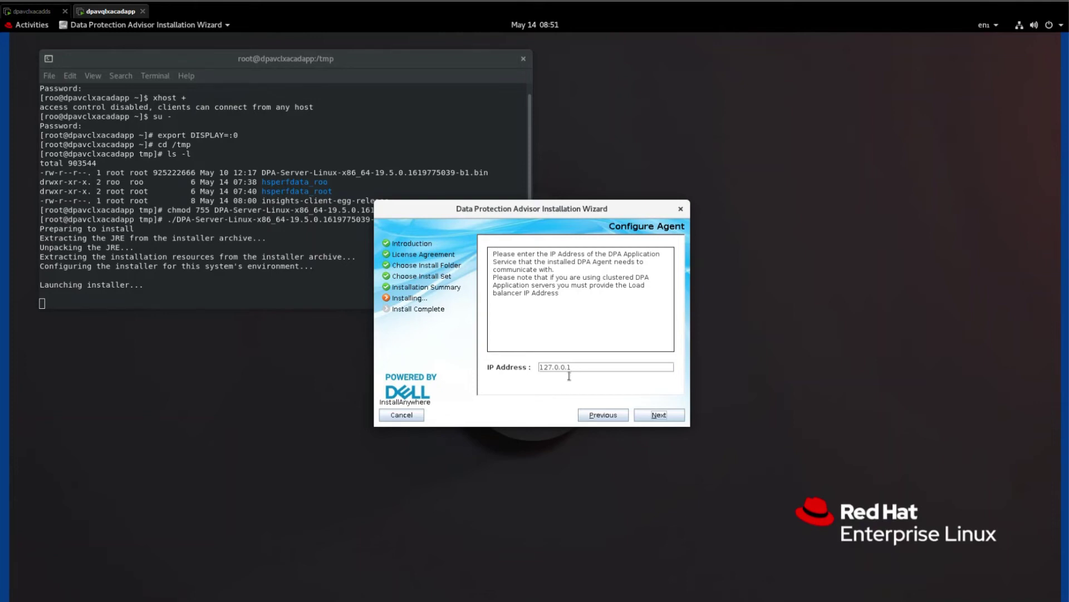
{"action": "left_click", "coordinate": [659, 416]}
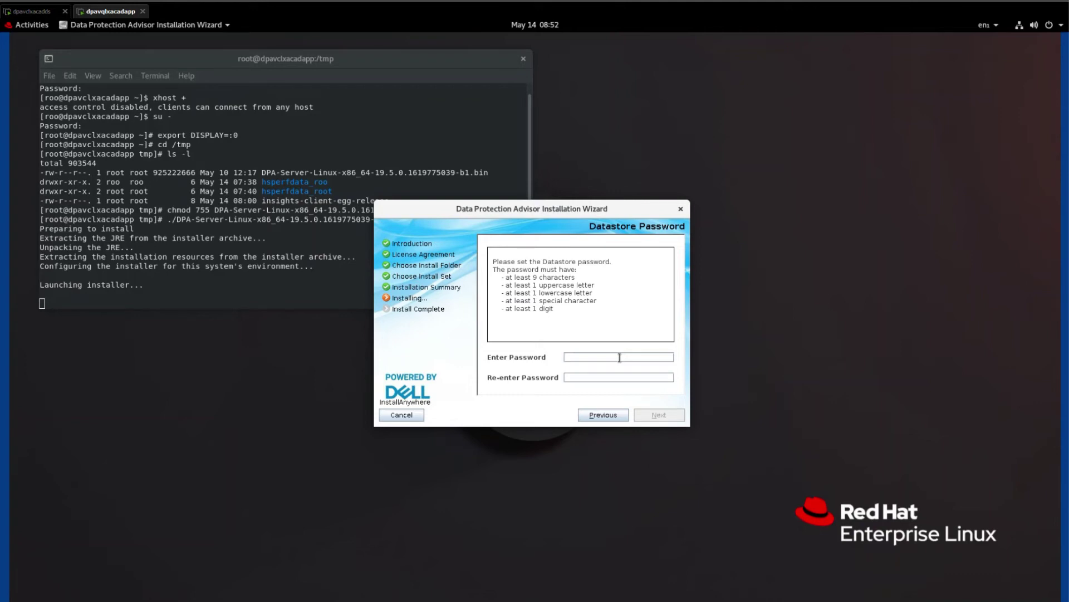
Set the datastore password, then enter and confirm the administrator password.
{"action": "type", "text": "••••••••••••••••••"}
{"action": "left_click", "coordinate": [640, 414]}
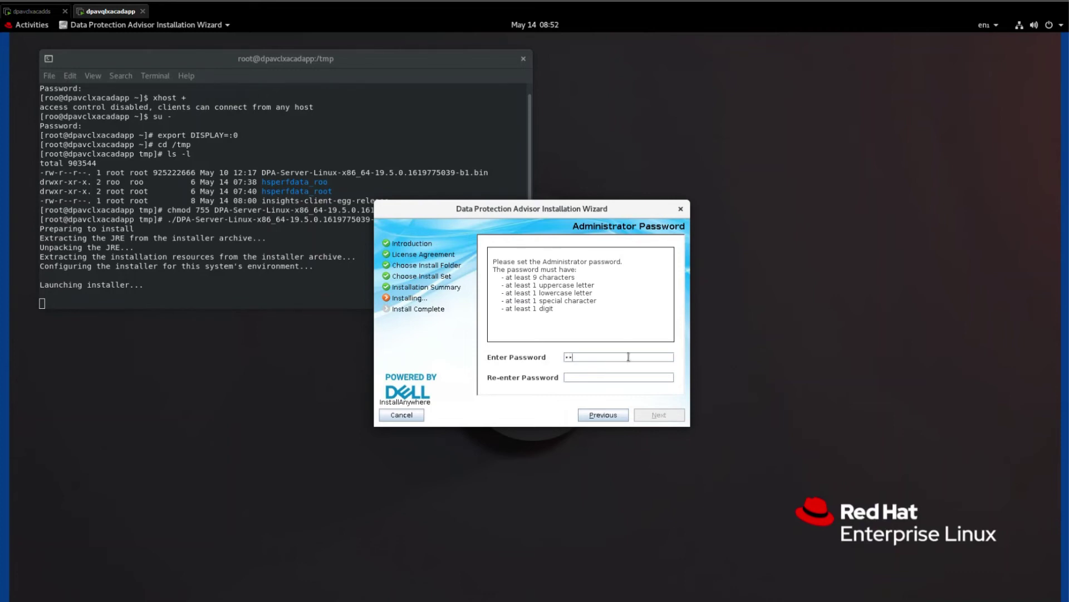
{"action": "type", "text": "•••••••"}
{"action": "key", "text": "Tab"}
{"action": "type", "text": "••••••••••"}
{"action": "left_click", "coordinate": [660, 415]}
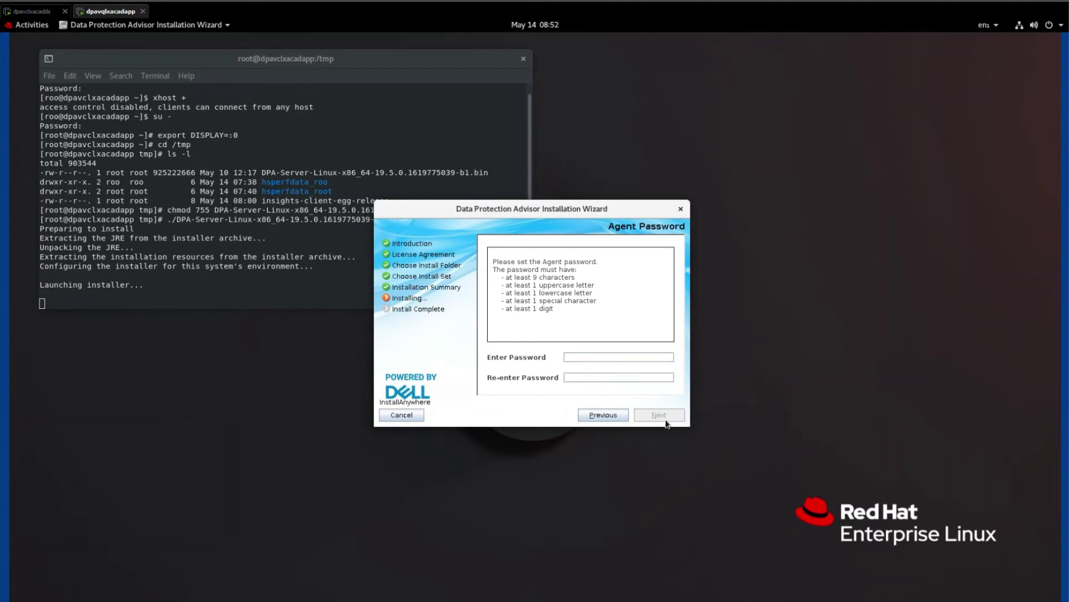
Enter the agent password so the installation begins executing.
{"action": "left_click", "coordinate": [628, 354]}
{"action": "key", "text": "BackSpace"}
{"action": "key", "text": "BackSpace"}
{"action": "type", "text": "••••••••••••••••••"}
{"action": "left_click", "coordinate": [660, 413]}
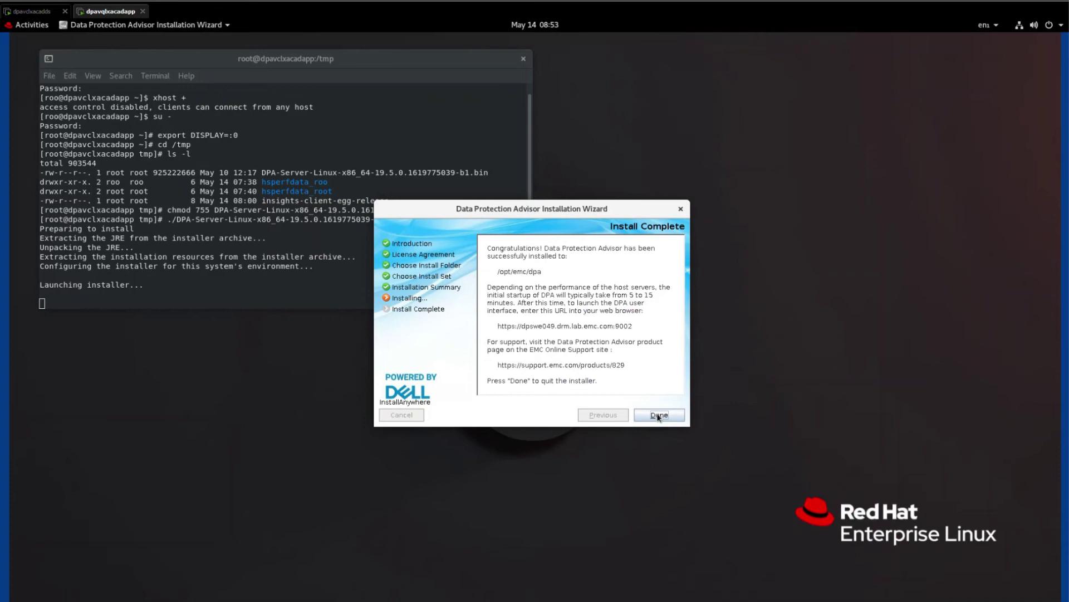
Close the installer from the Install Complete page with Done.
{"action": "left_click", "coordinate": [659, 415]}
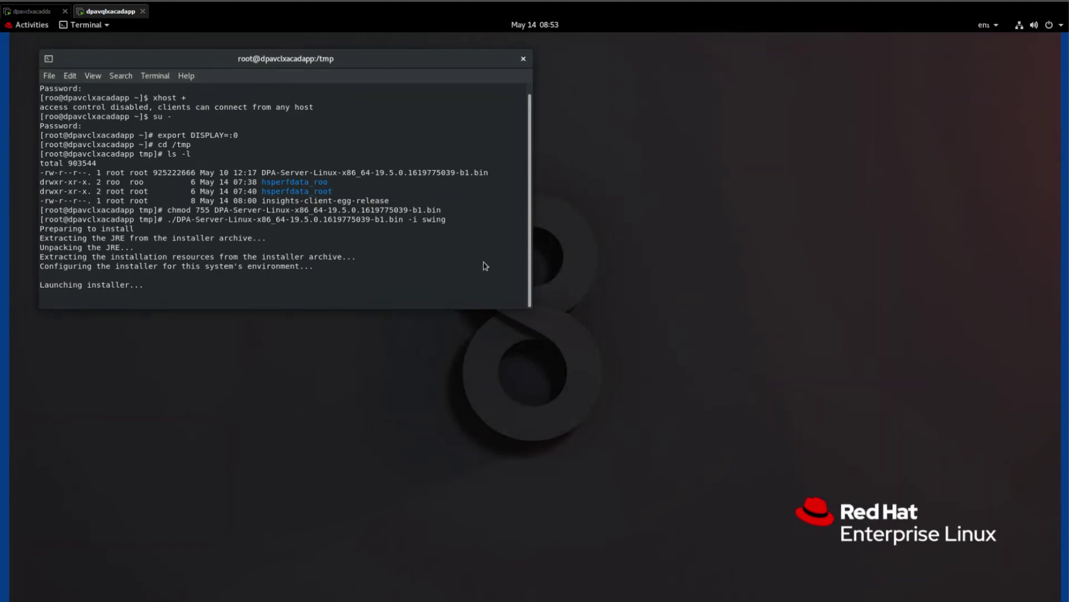
Open a second, wider terminal window, cd to /opt/emc/dpa/services/bin and run ./dpa.sh svc status.
{"action": "left_click", "coordinate": [50, 76]}
{"action": "left_click", "coordinate": [73, 107]}
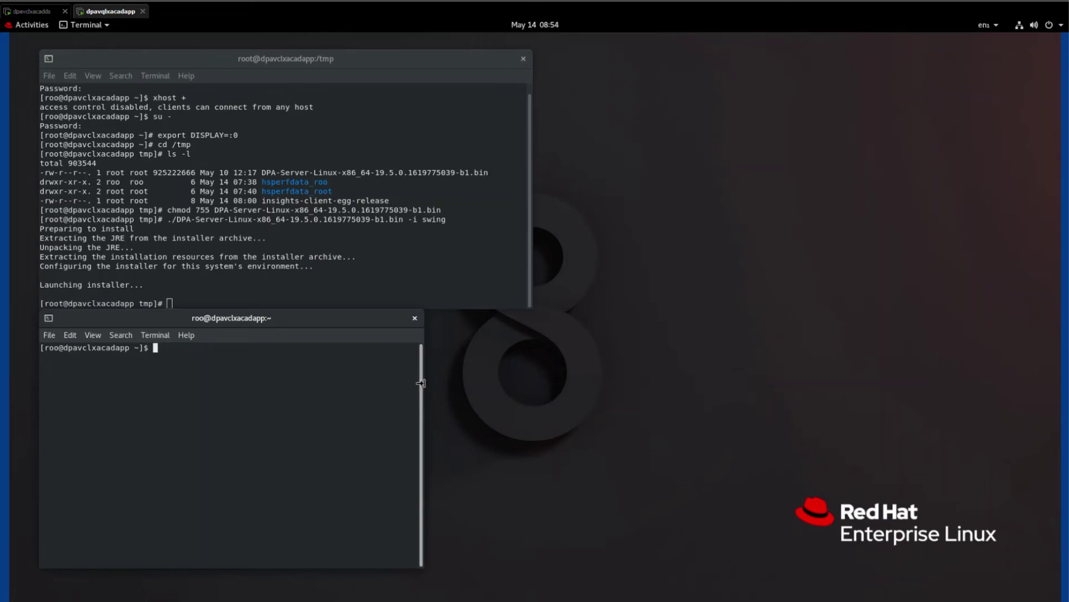
{"action": "left_click_drag", "start_coordinate": [423, 383], "coordinate": [532, 382]}
{"action": "type", "text": "cd /opt/emc/dpa/services/bin/"}
{"action": "key", "text": "Return"}
{"action": "type", "text": "./dpa.sh "}
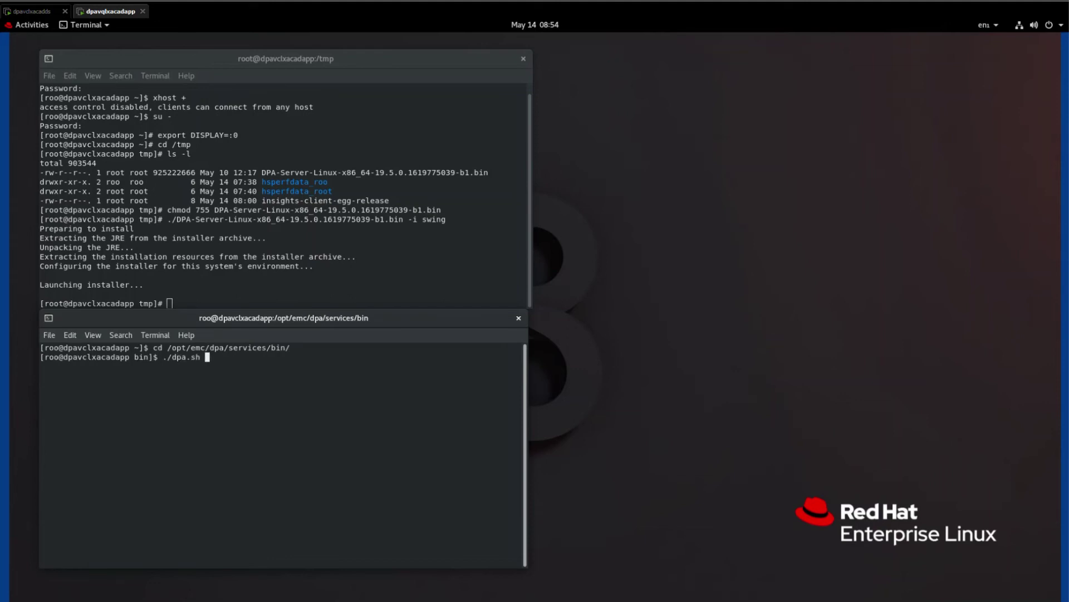
{"action": "type", "text": "svc status"}
{"action": "key", "text": "Return"}
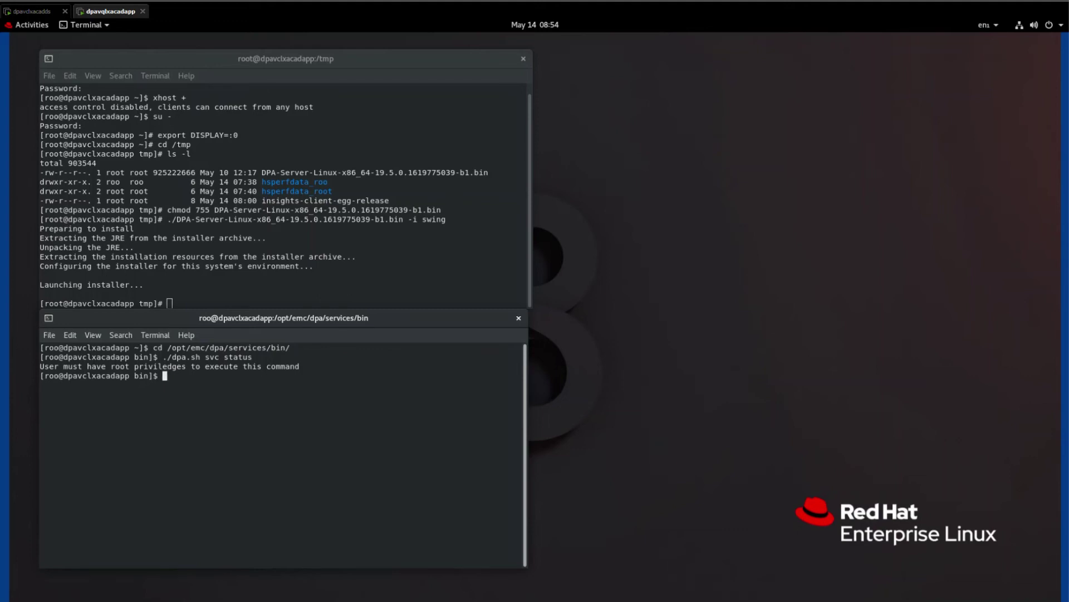
Switch to root with su -, return to the services bin directory and rerun ./dpa.sh svc status.
{"action": "type", "text": "su -"}
{"action": "key", "text": "Return"}
{"action": "key", "text": "Return"}
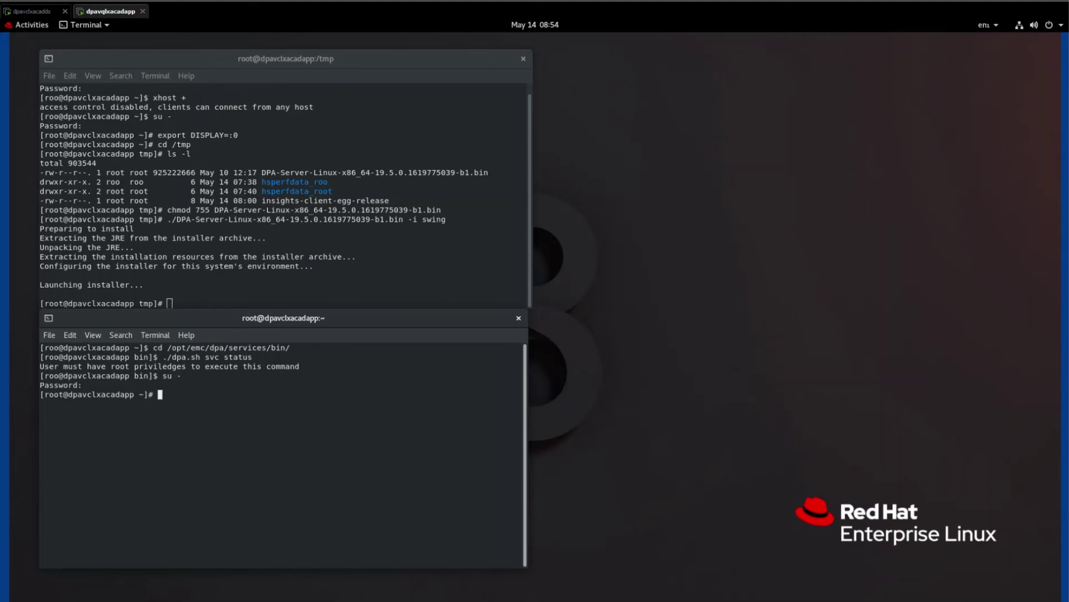
{"action": "type", "text": "./dp"}
{"action": "key", "text": "BackSpace"}
{"action": "key", "text": "BackSpace"}
{"action": "key", "text": "BackSpace"}
{"action": "key", "text": "BackSpace"}
{"action": "type", "text": "cd /opt/emc/dpa/services/bin"}
{"action": "key", "text": "Return"}
{"action": "type", "text": "./p"}
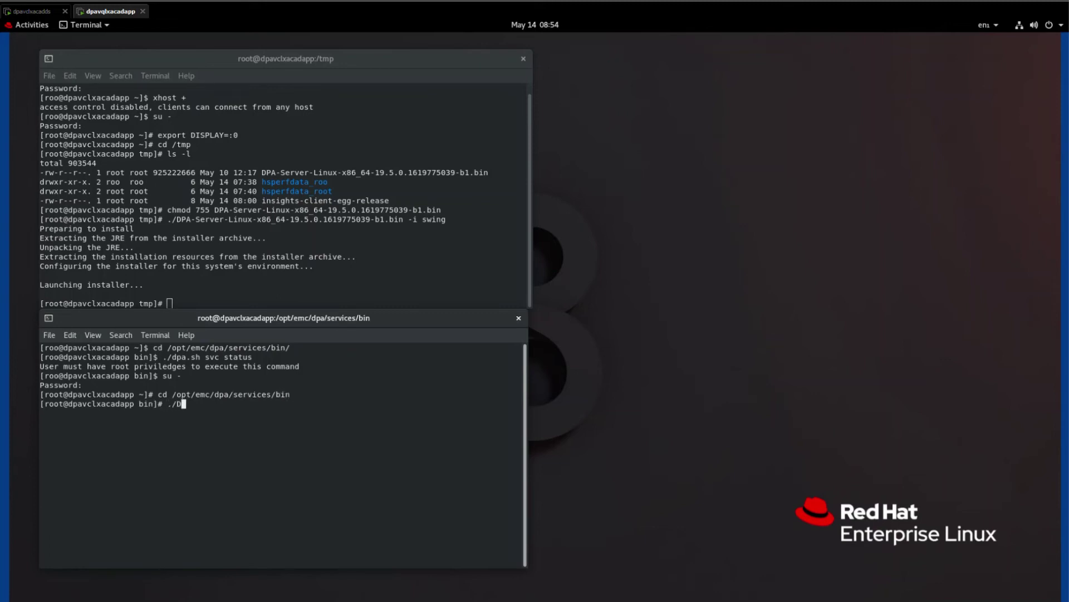
{"action": "key", "text": "BackSpace"}
{"action": "type", "text": "d"}
{"action": "key", "text": "Tab"}
{"action": "type", "text": "svc status"}
{"action": "key", "text": "Return"}
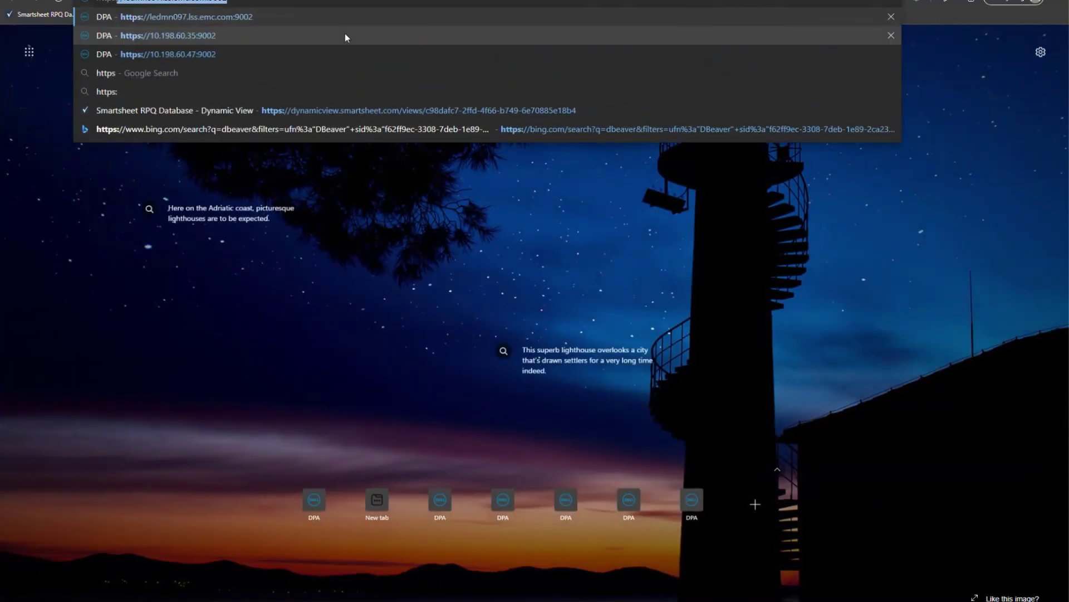
{"action": "type", "text": "//10.198"}
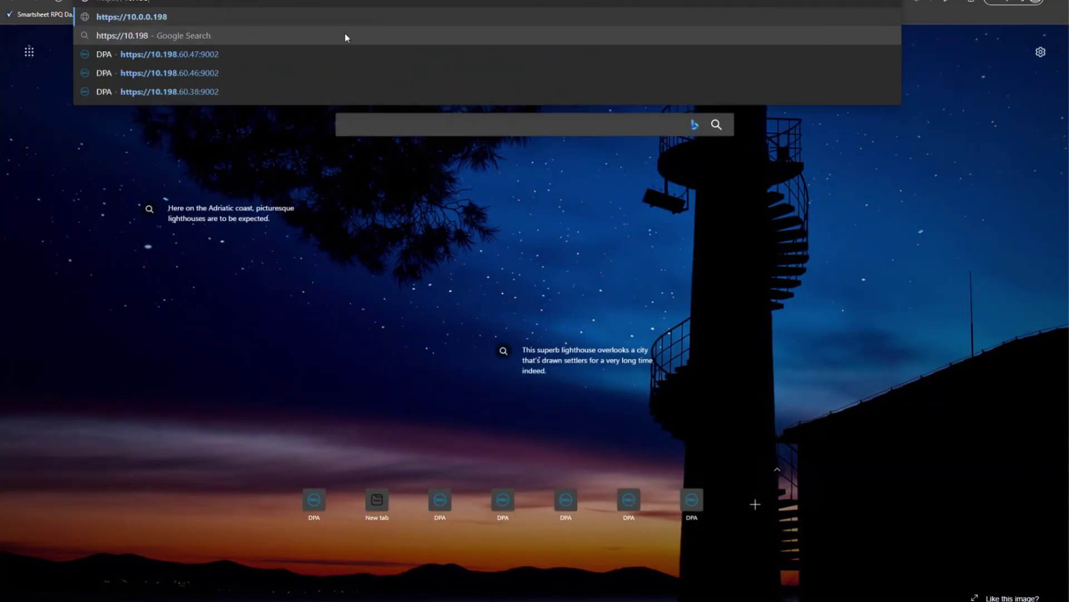
{"action": "type", "text": "/"}
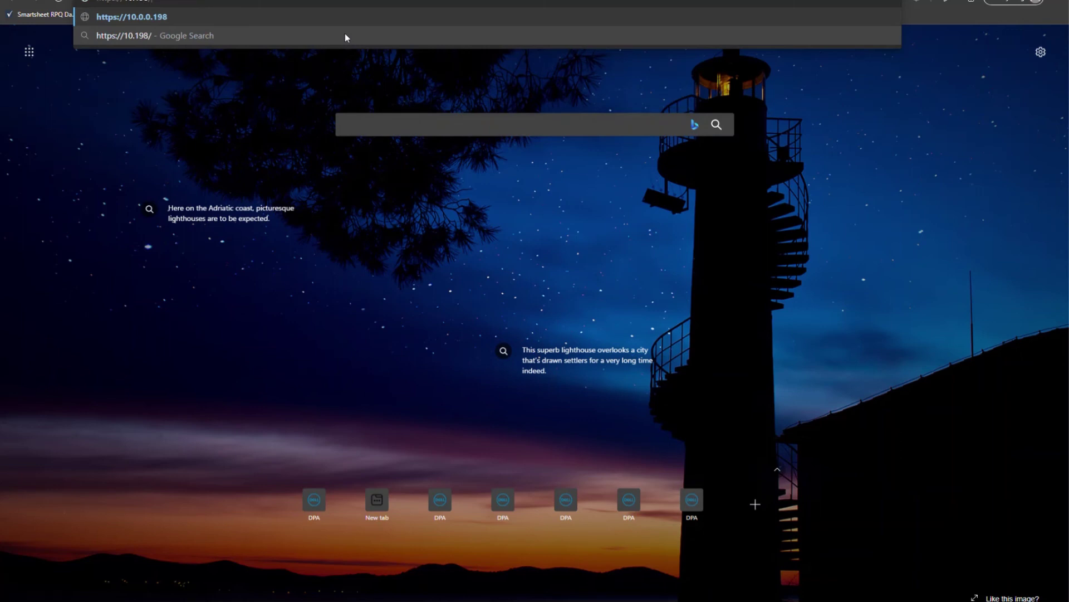
{"action": "type", "text": "60.490:"}
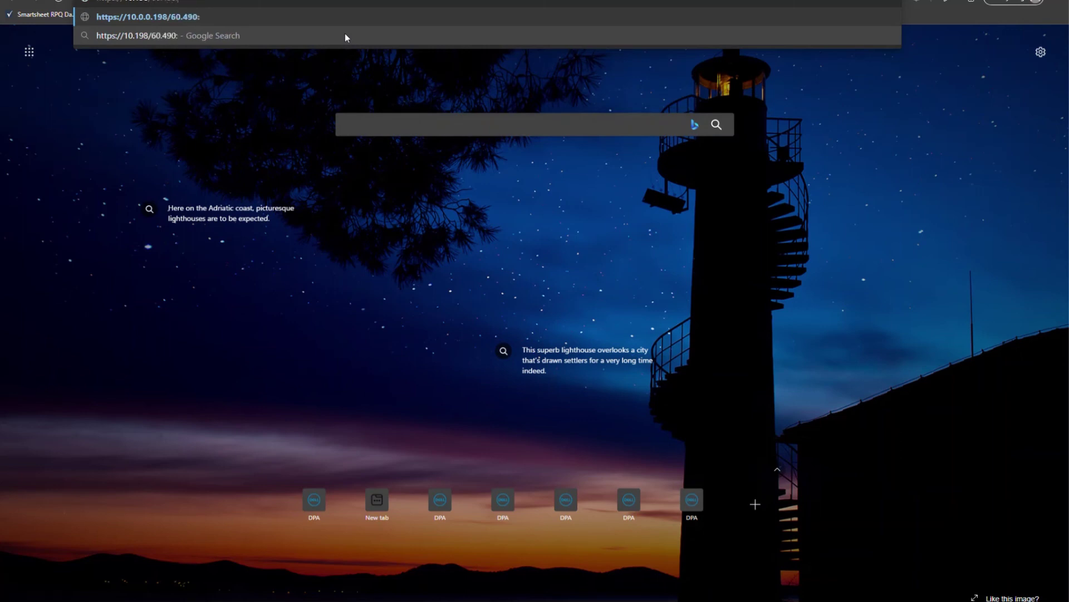
{"action": "type", "text": "9002"}
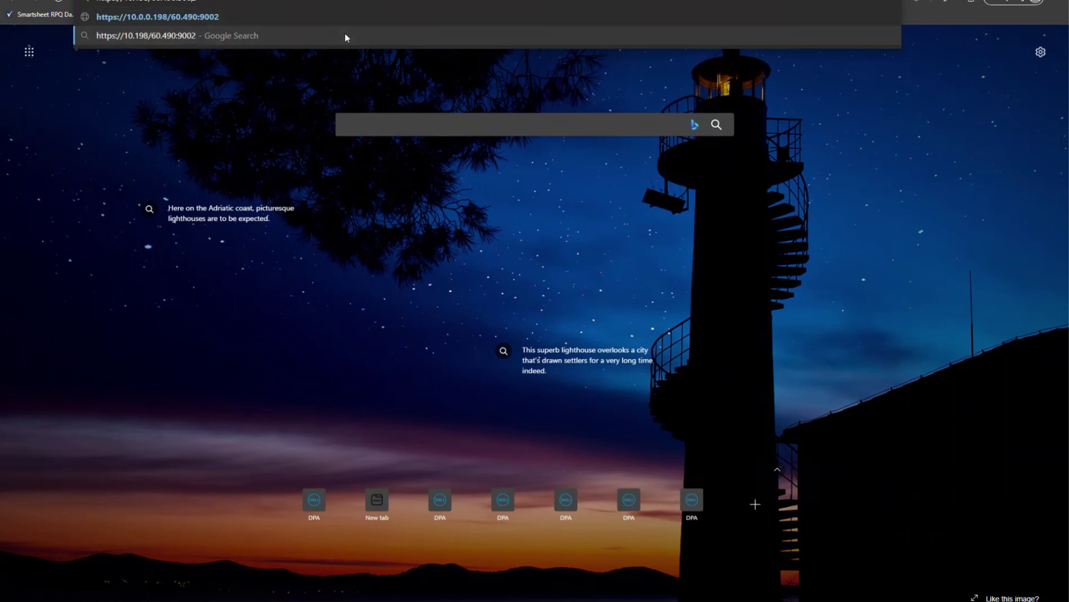
{"action": "key", "text": "BackSpace"}
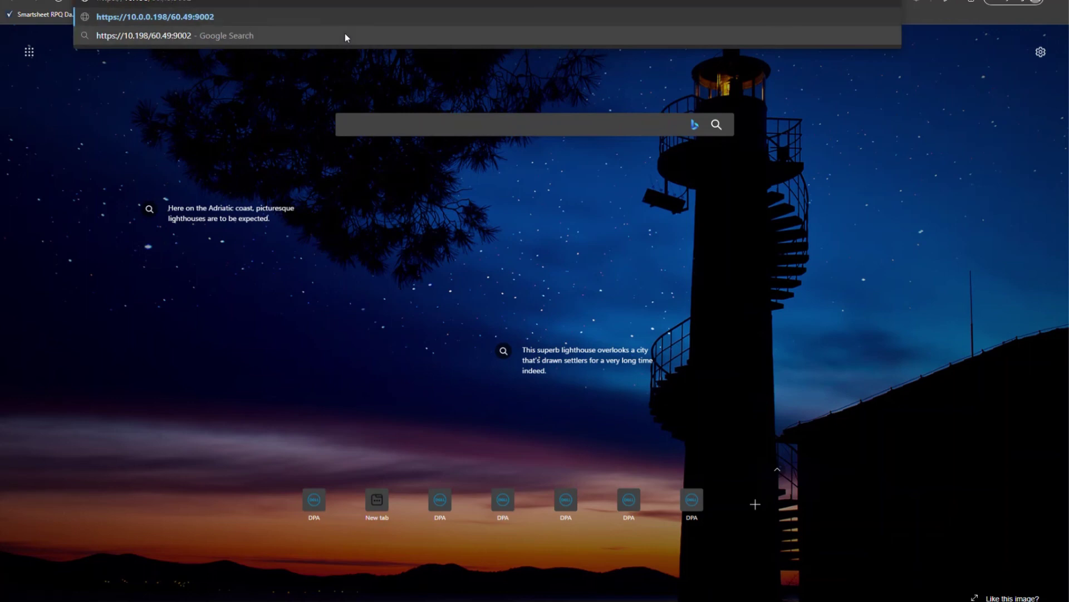
{"action": "key", "text": "BackSpace"}
{"action": "type", "text": "."}
{"action": "key", "text": "Return"}
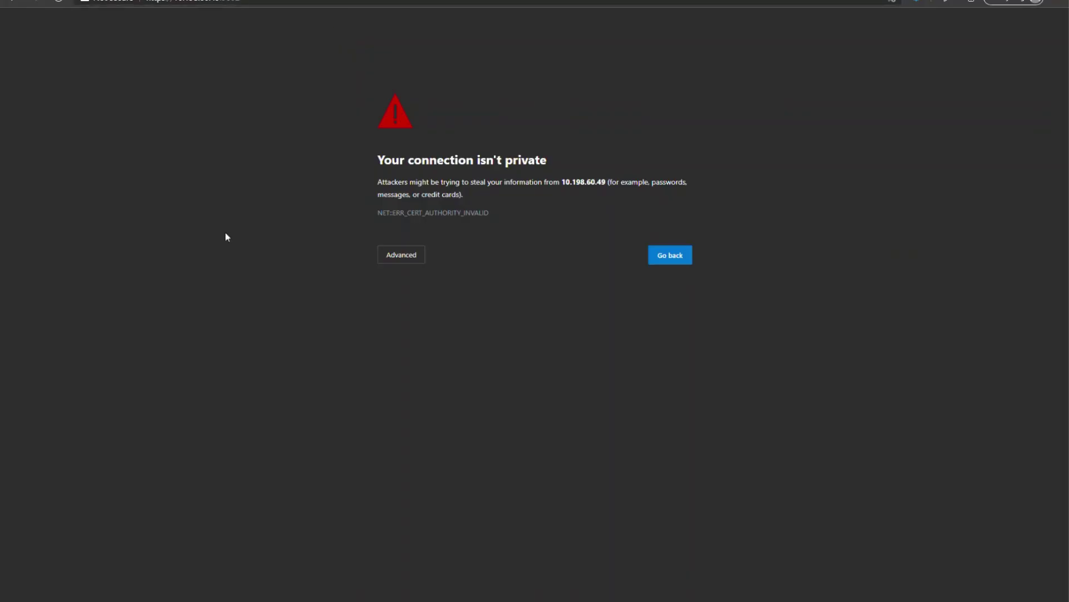
Expand Advanced on the certificate warning to reveal the option to continue to 10.198.60.49.
{"action": "left_click", "coordinate": [403, 259]}
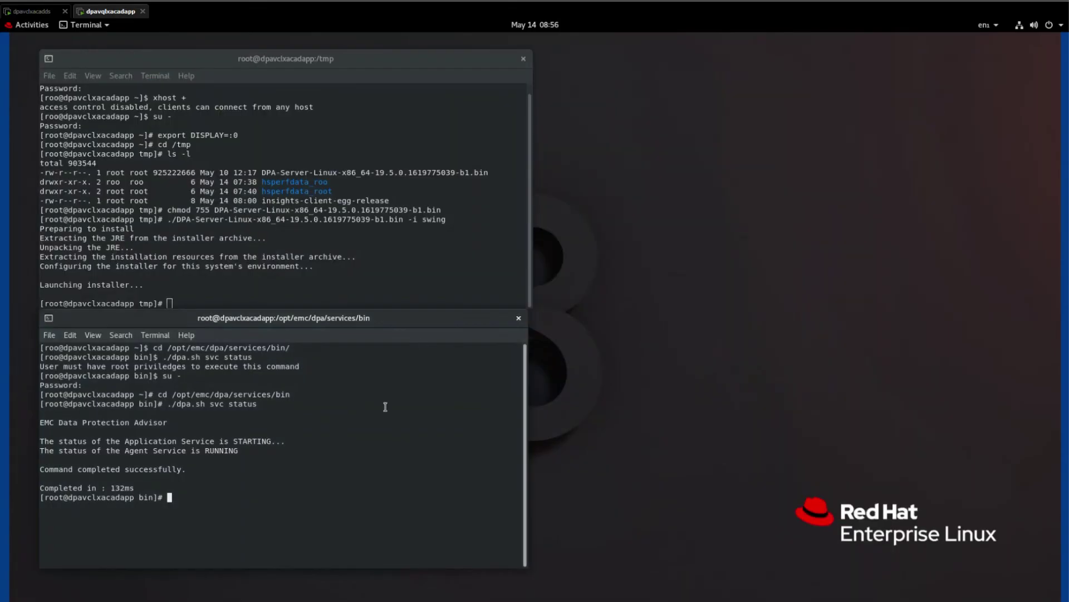
Change into ../applications with Tab completion and list its contents with ls -l.
{"action": "type", "text": "cd ../appl"}
{"action": "key", "text": "Return"}
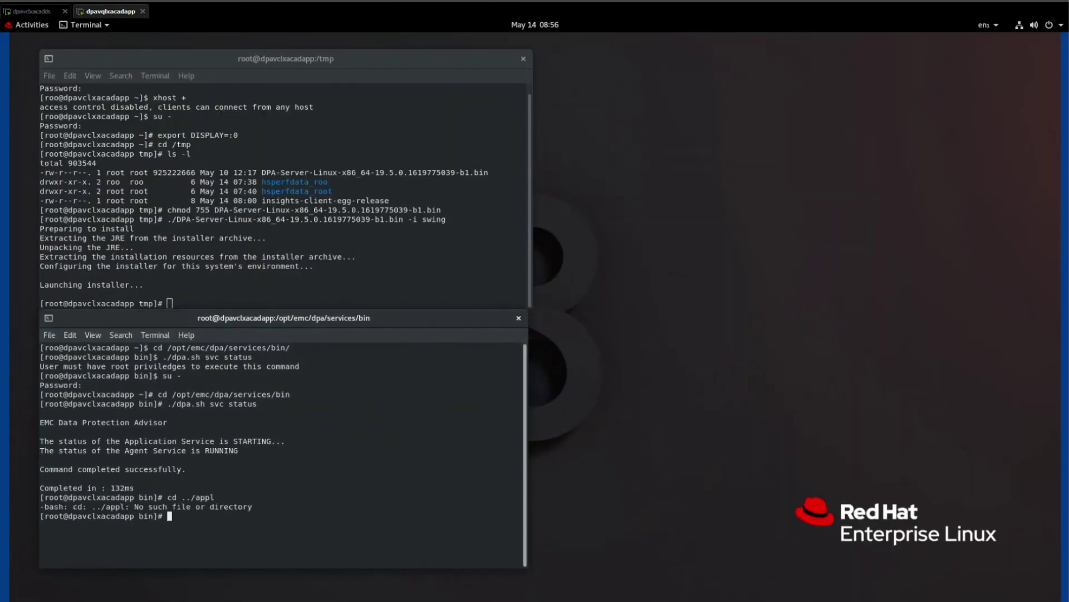
{"action": "type", "text": "cd ../appl"}
{"action": "key", "text": "Tab"}
{"action": "key", "text": "Return"}
{"action": "type", "text": "ls -l"}
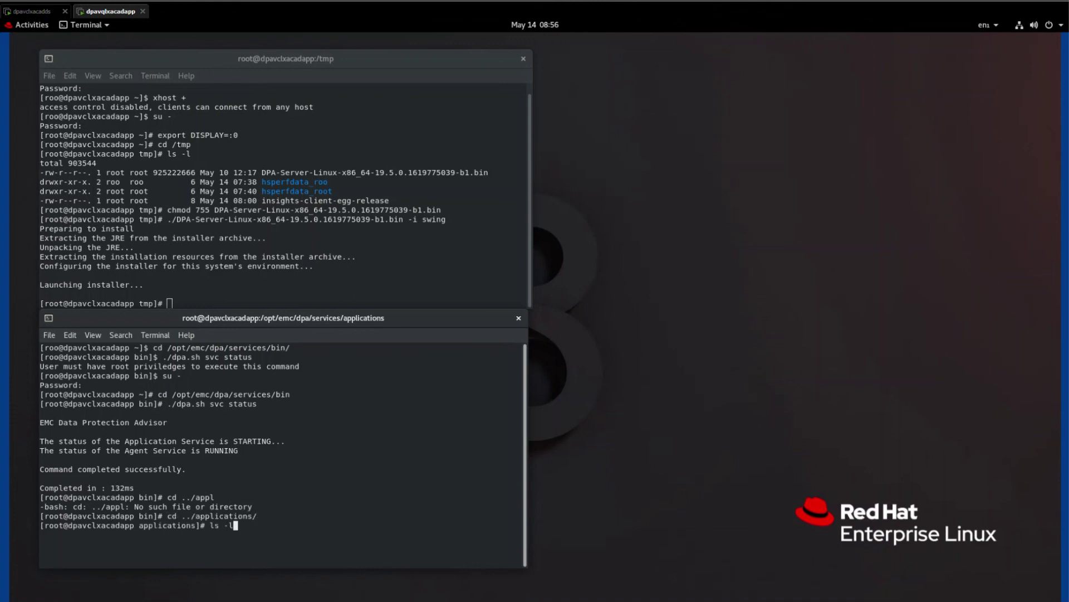
{"action": "key", "text": "Return"}
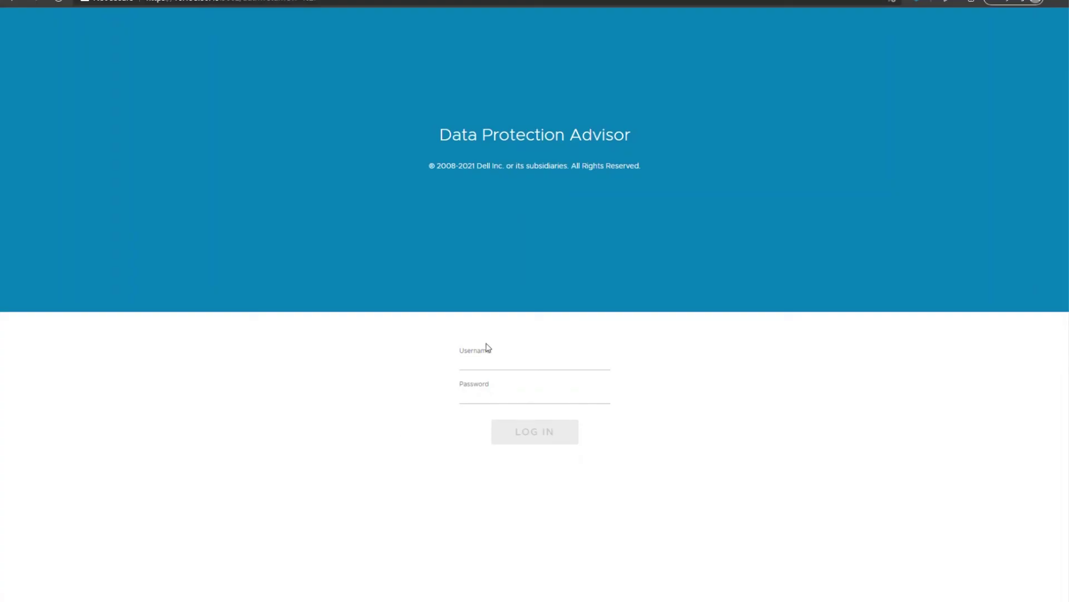
Log in to DPA with the saved administrator username and its password.
{"action": "left_click", "coordinate": [487, 359]}
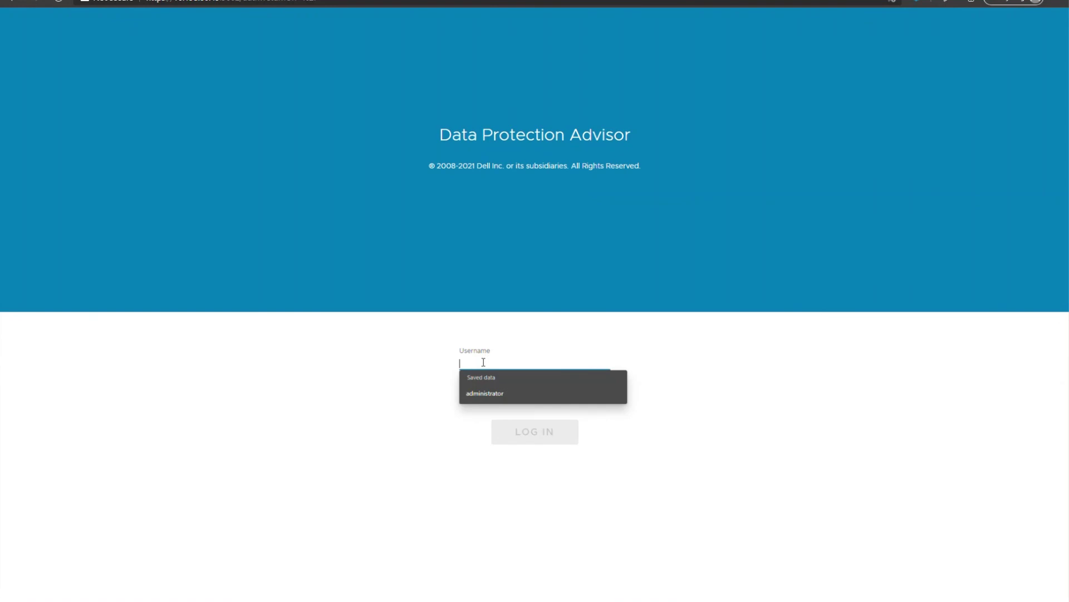
{"action": "left_click", "coordinate": [483, 393]}
{"action": "left_click", "coordinate": [478, 398]}
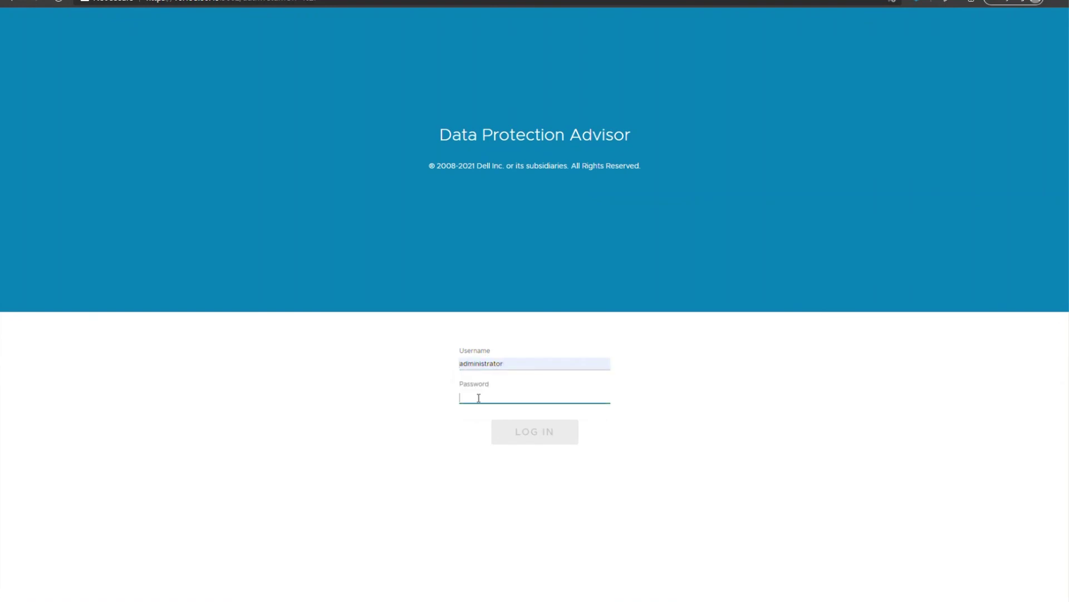
{"action": "type", "text": "********"}
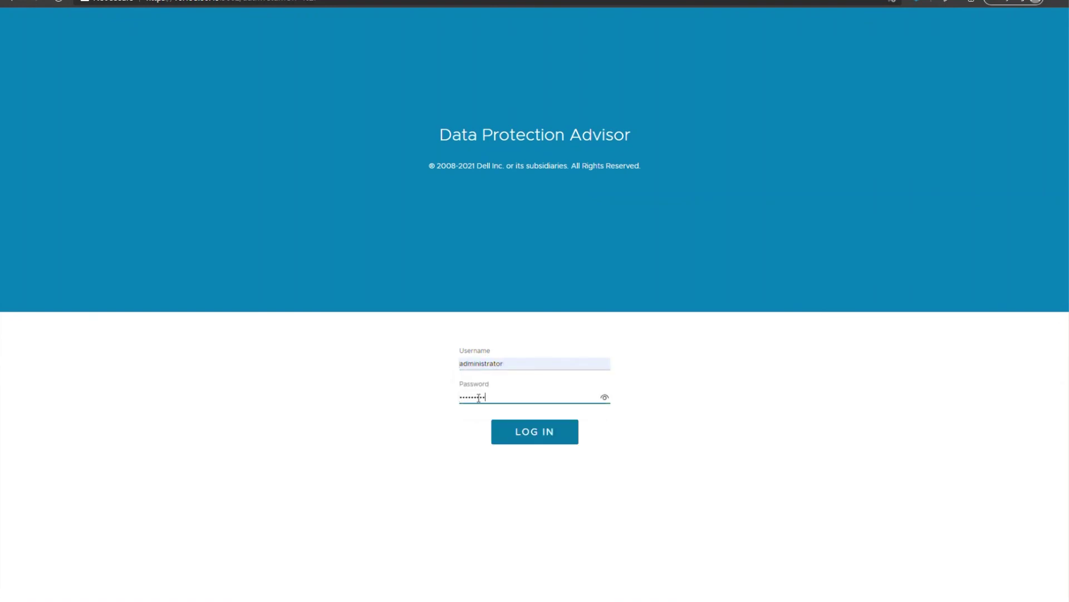
{"action": "key", "text": "Return"}
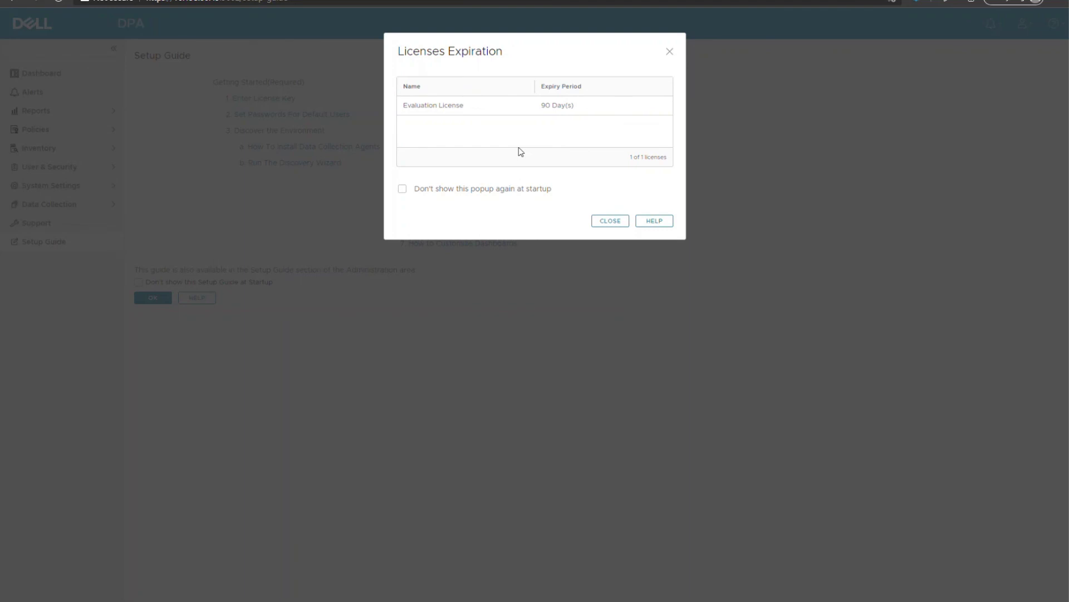
Tick 'Don't show this popup again at startup' and close the Licenses Expiration notice.
{"action": "left_click", "coordinate": [494, 191]}
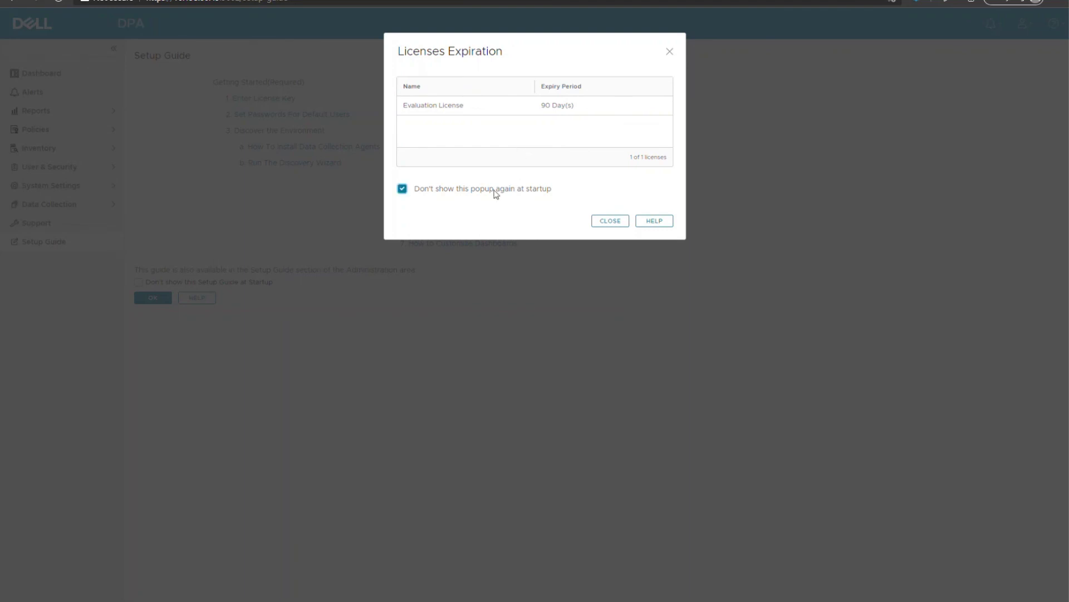
{"action": "left_click", "coordinate": [609, 222]}
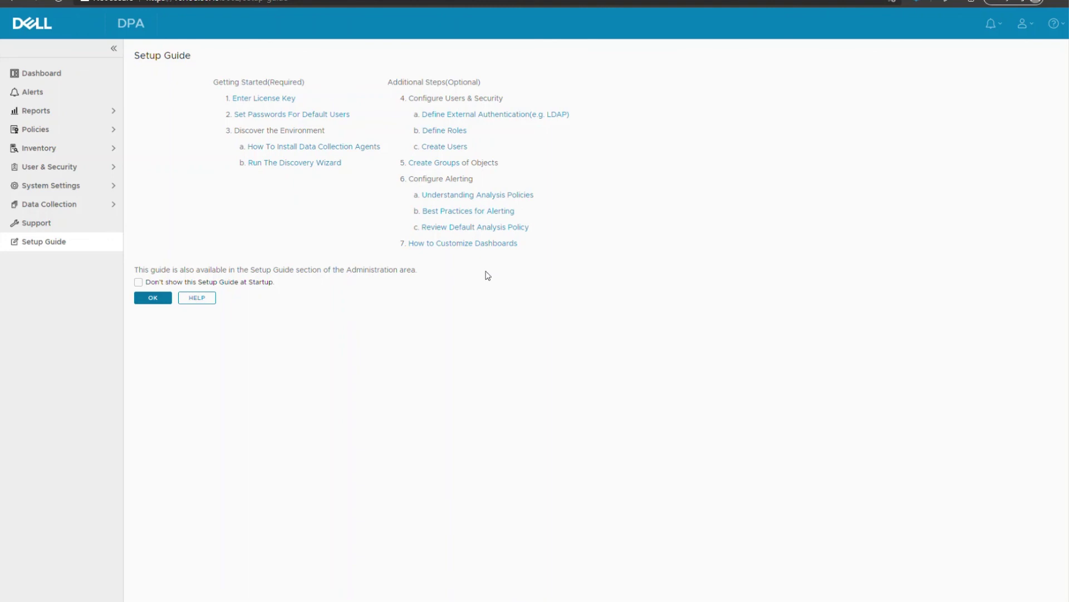
Confirm the Setup Guide with OK to reach the Backup dashboard.
{"action": "left_click", "coordinate": [161, 301]}
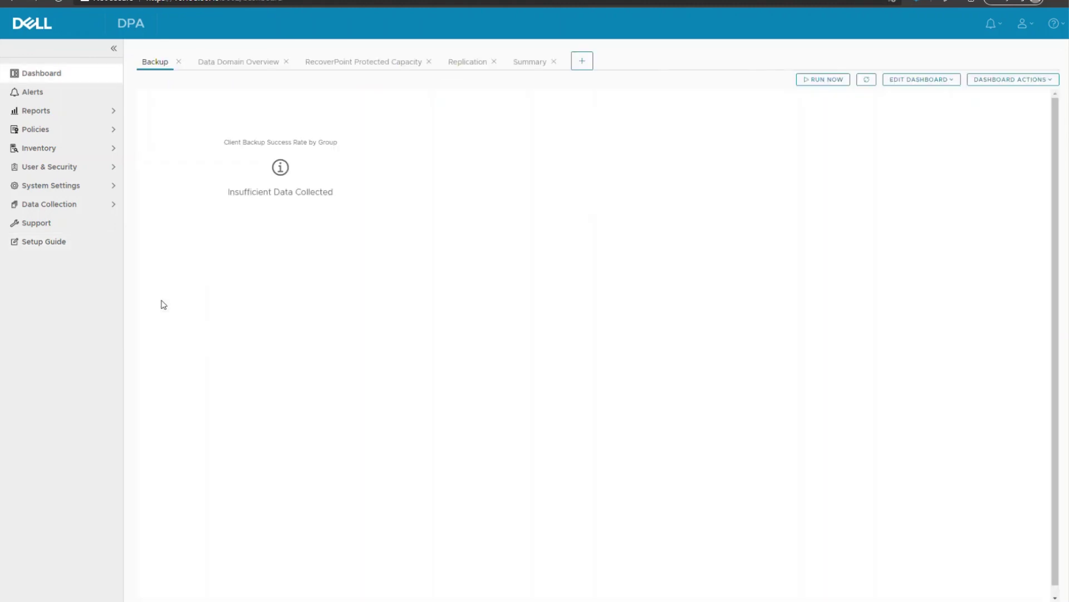